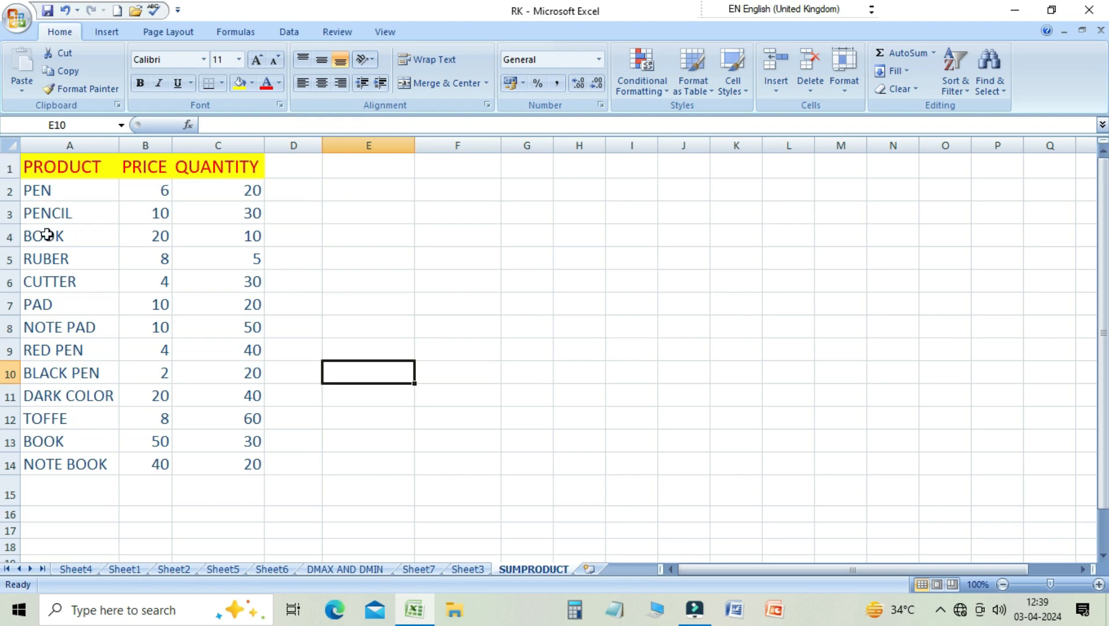
Examine the price and quantity values in the pen and pencil rows.
scroll(65, 204, down, 1)
click(65, 203)
scroll(65, 203, up, 1)
click(127, 207)
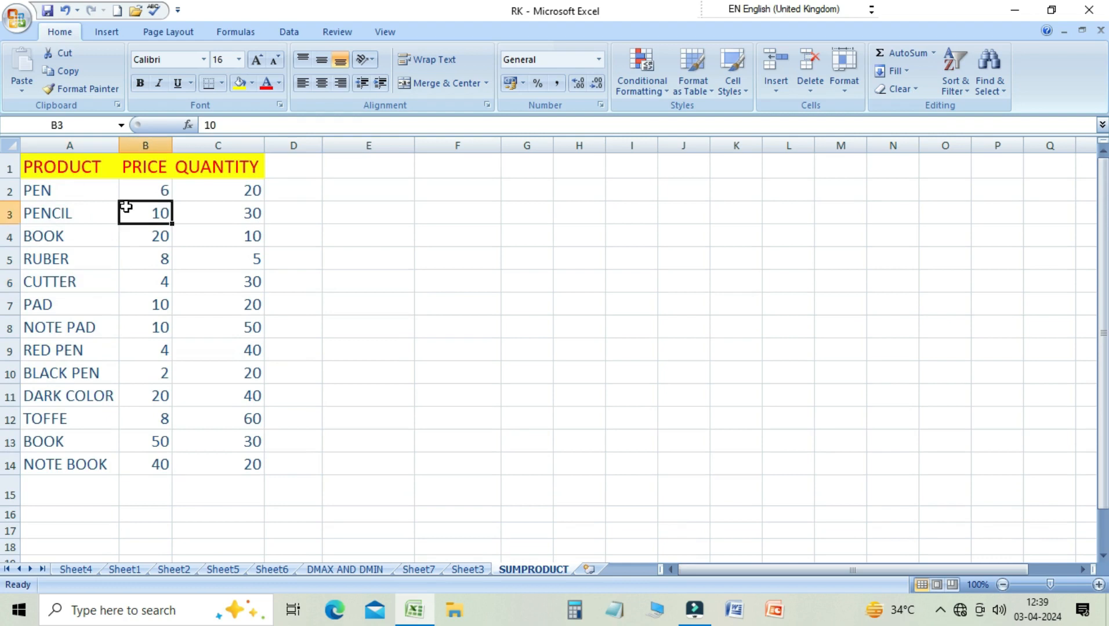
click(211, 211)
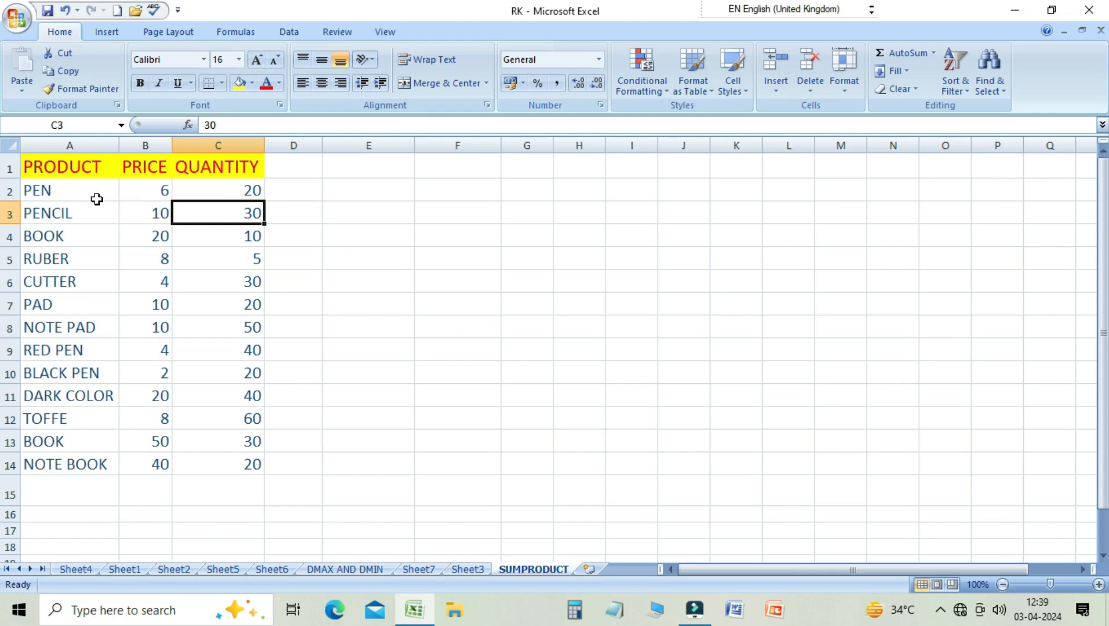
click(144, 196)
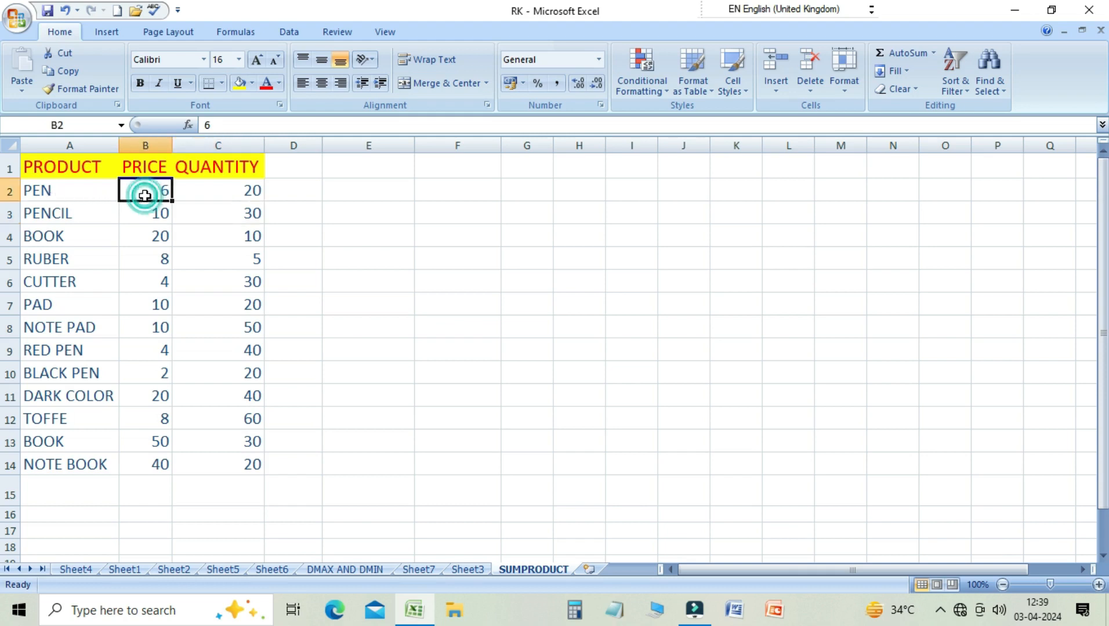
click(222, 193)
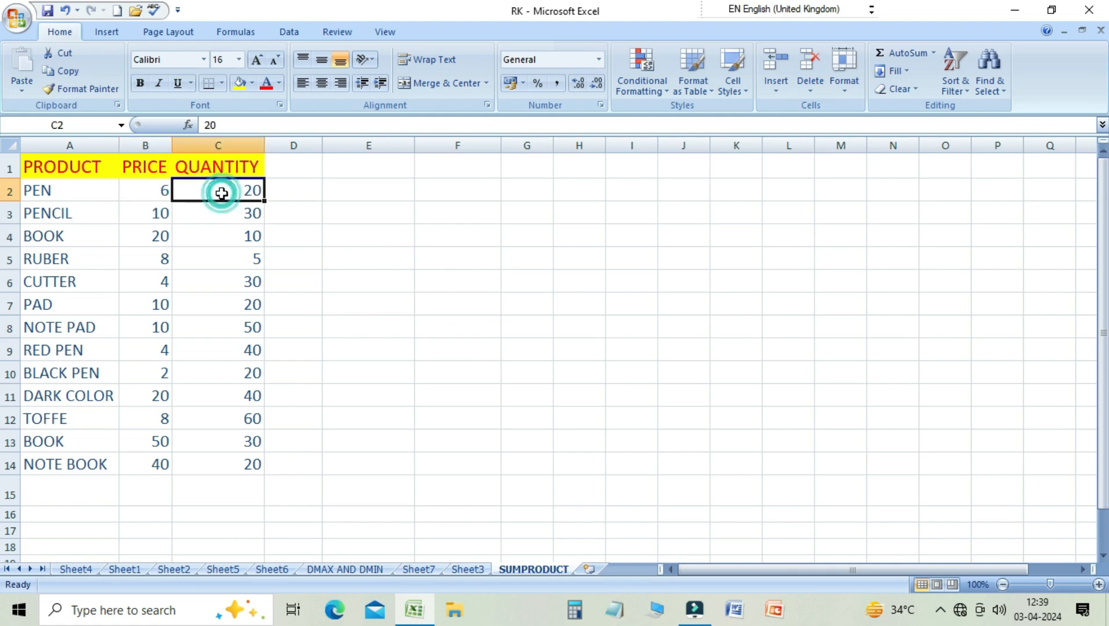
Calculate price times quantity in D2 with =B2*C2 and fill the formula down through D14.
click(280, 197)
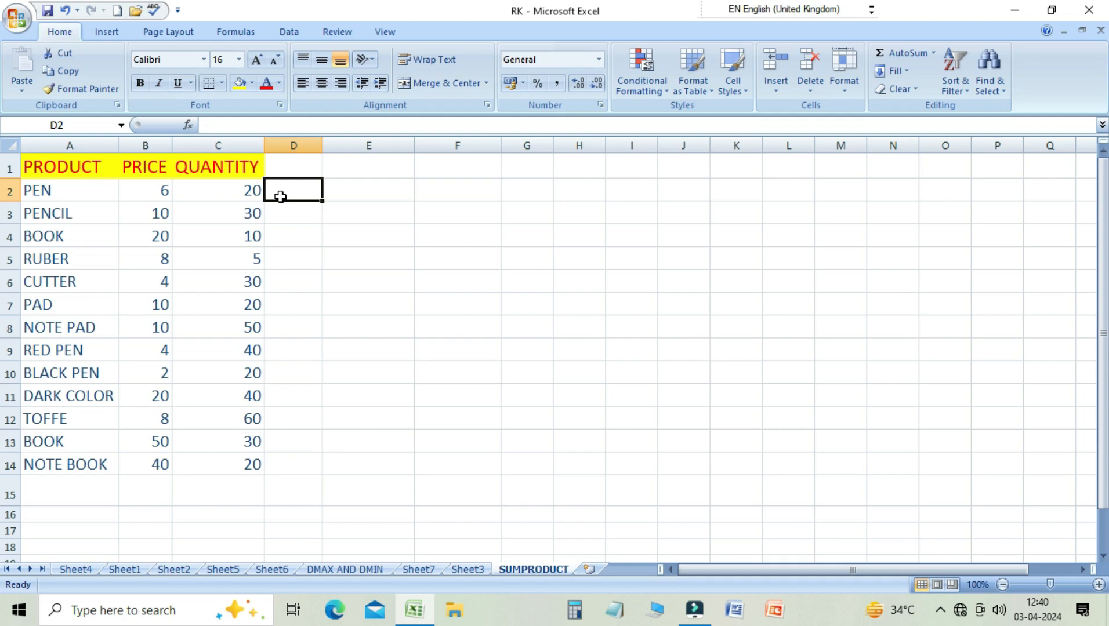
text(=)
click(142, 196)
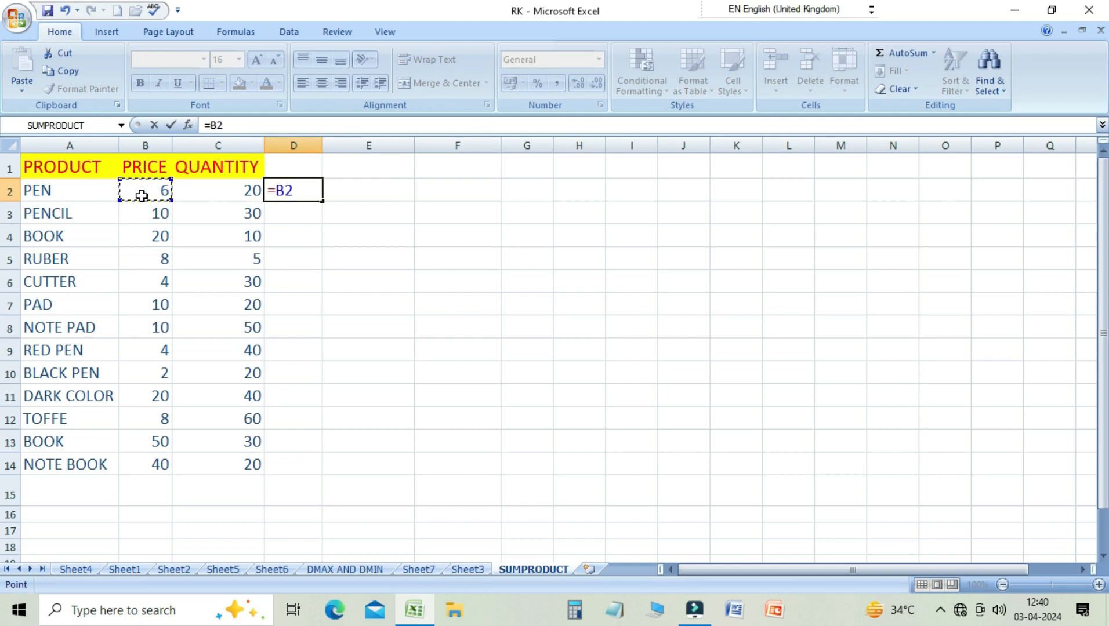
text(*)
click(241, 198)
key(Return)
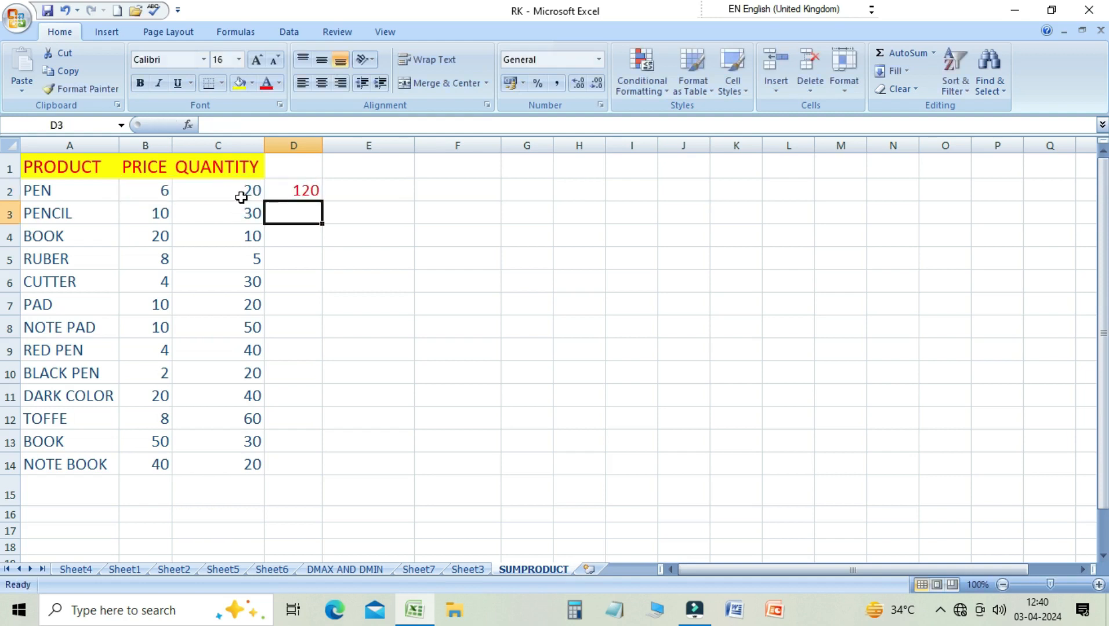
key(Up)
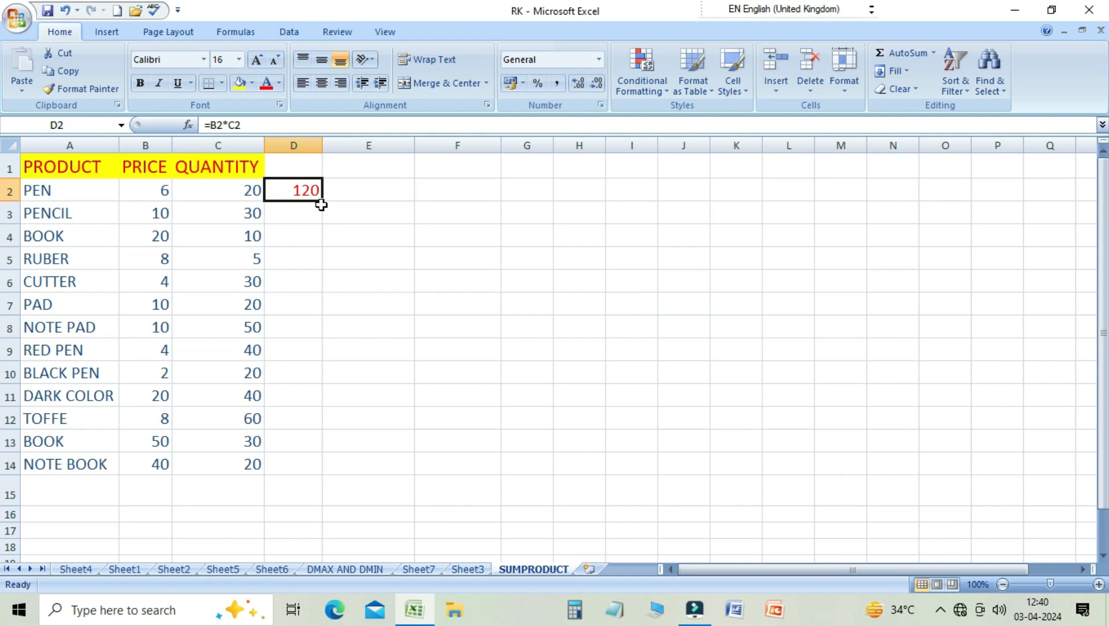
drag(322, 202, 316, 465)
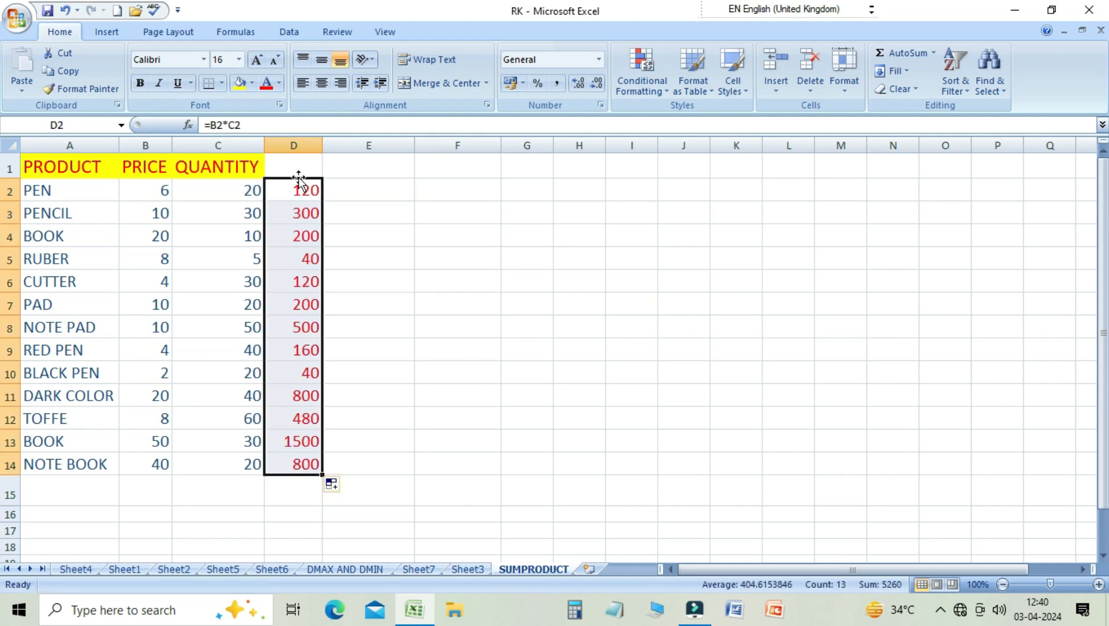
Total the product amounts D2:D14 in D15 with AutoSum.
click(297, 490)
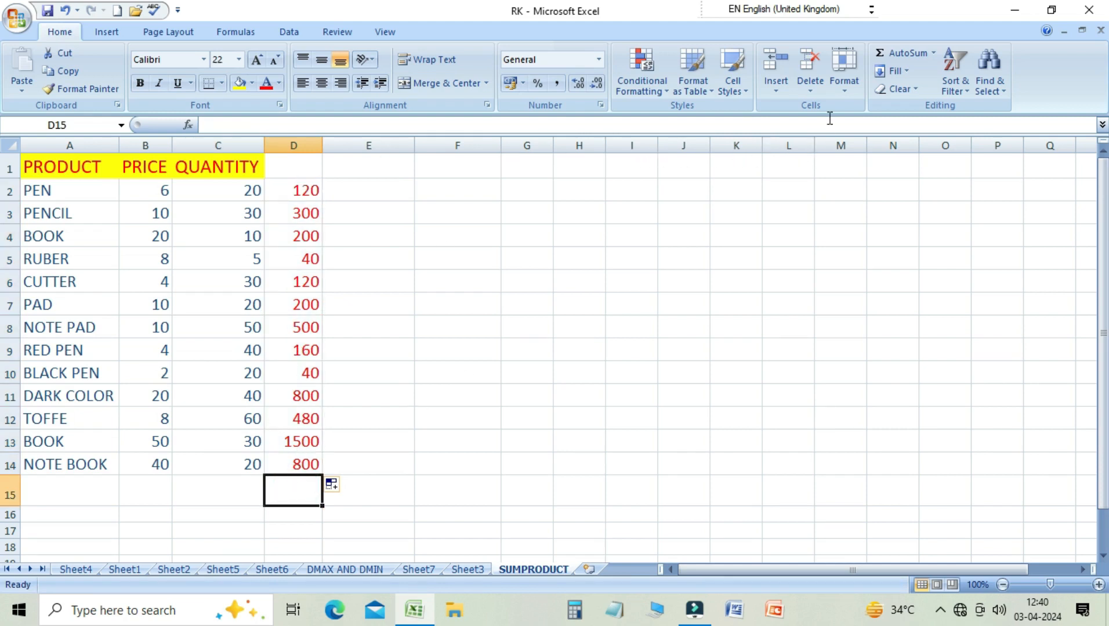
click(899, 56)
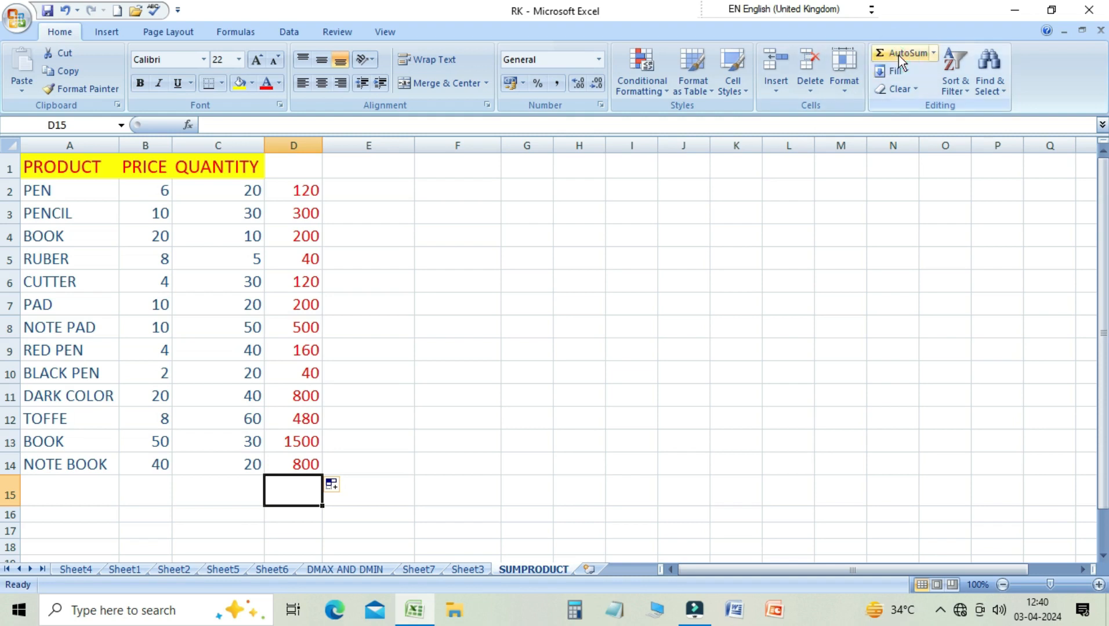
key(Return)
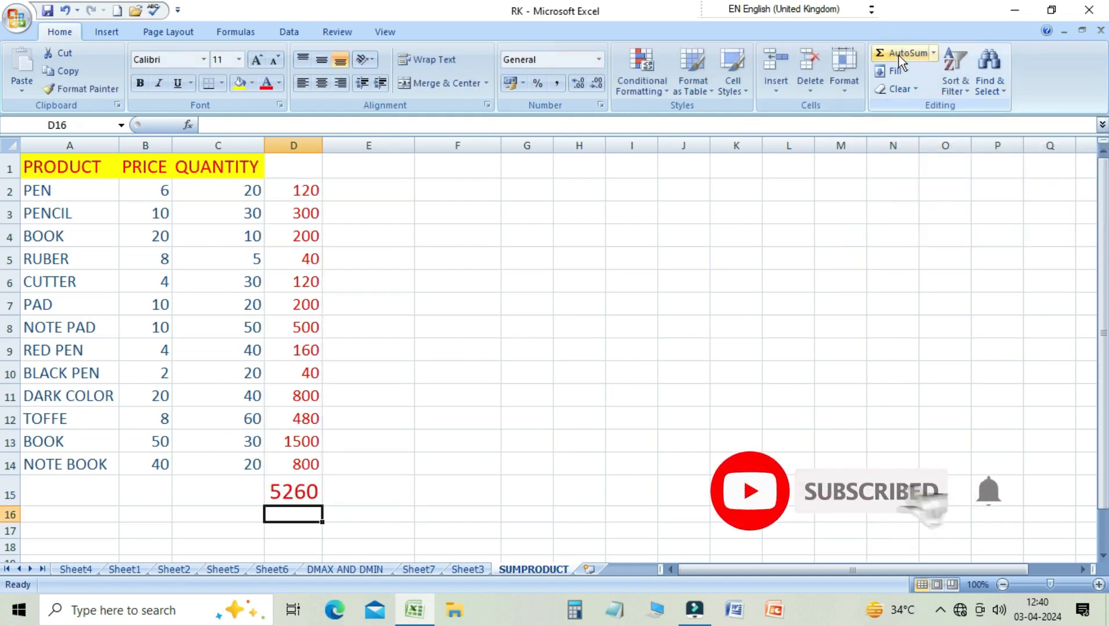
key(Up)
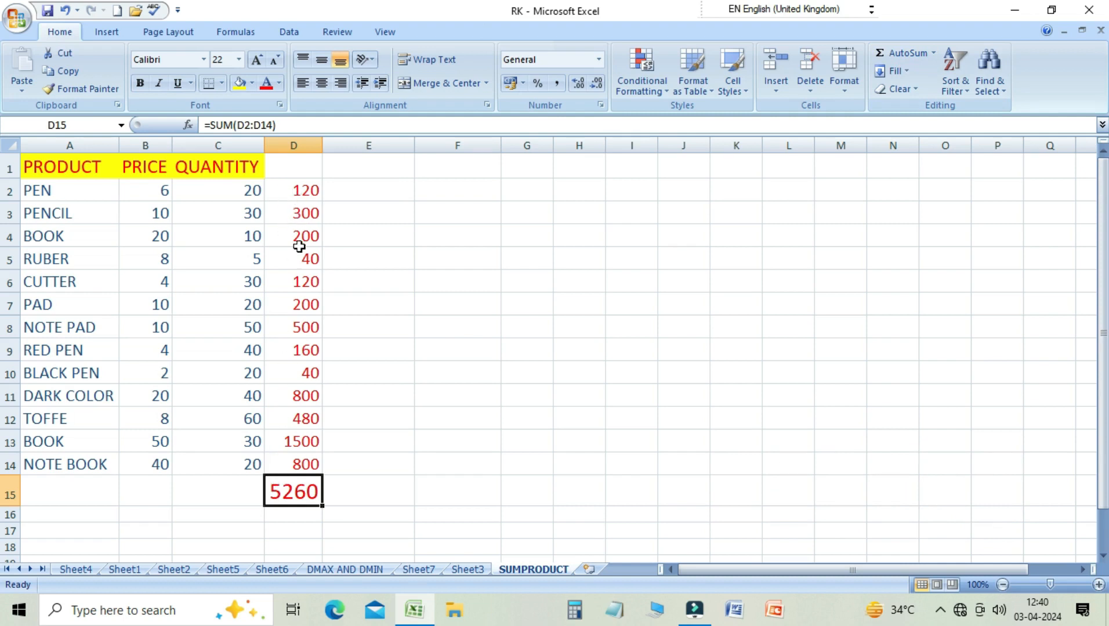
Enter =SUM(B2:B14*C2:C14) in E15 as an array formula.
click(362, 495)
click(362, 495)
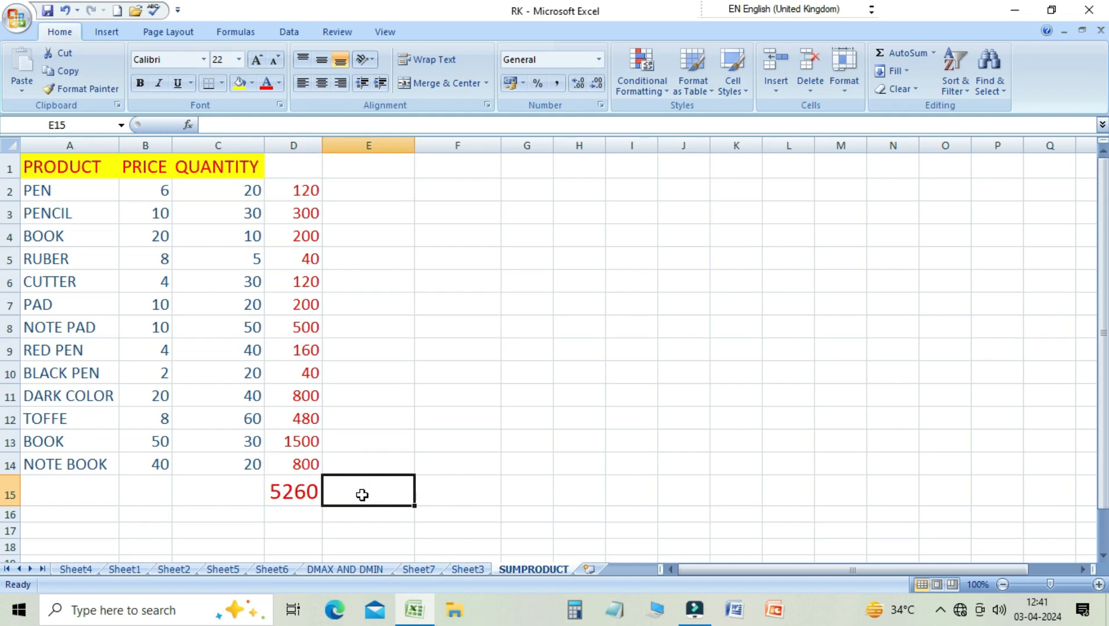
text(=)
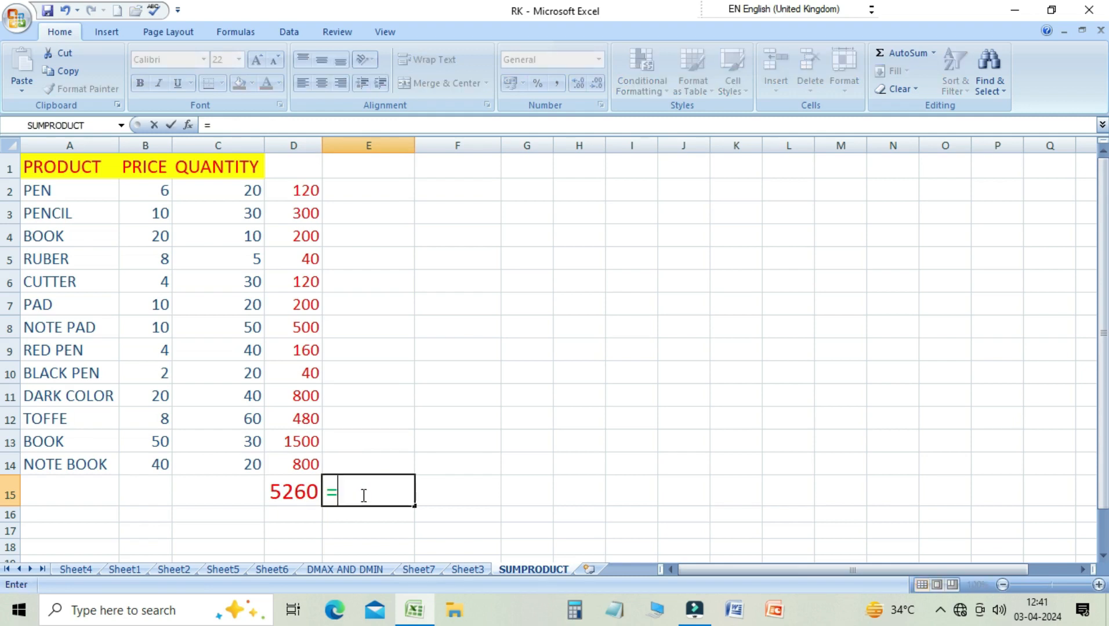
text(SUM)
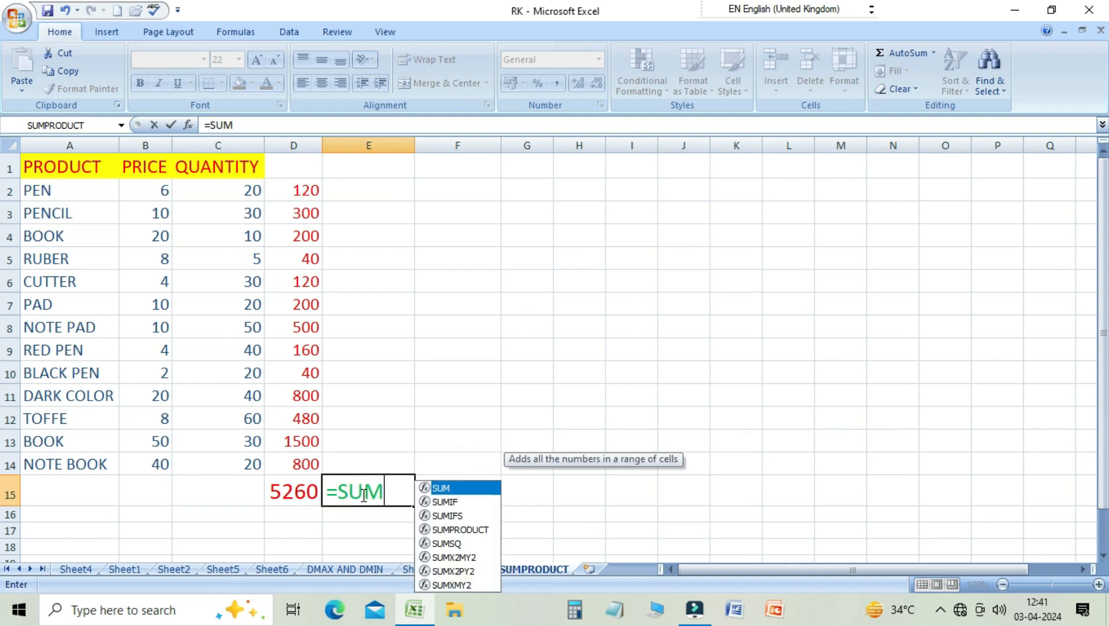
text(()
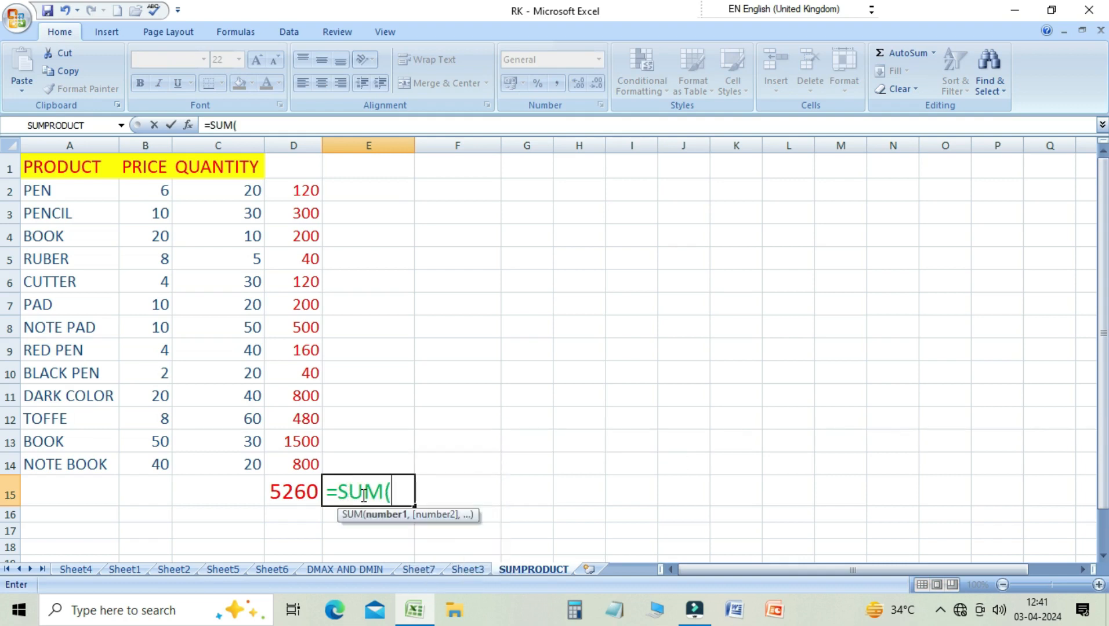
drag(154, 187, 154, 461)
text(*)
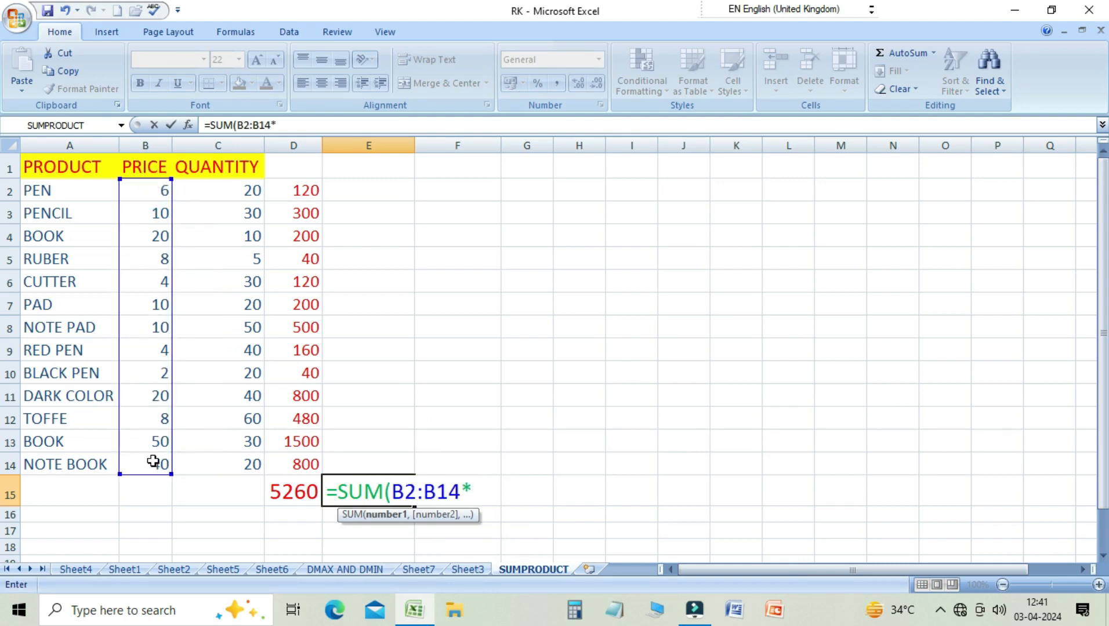
click(222, 187)
drag(222, 187, 244, 454)
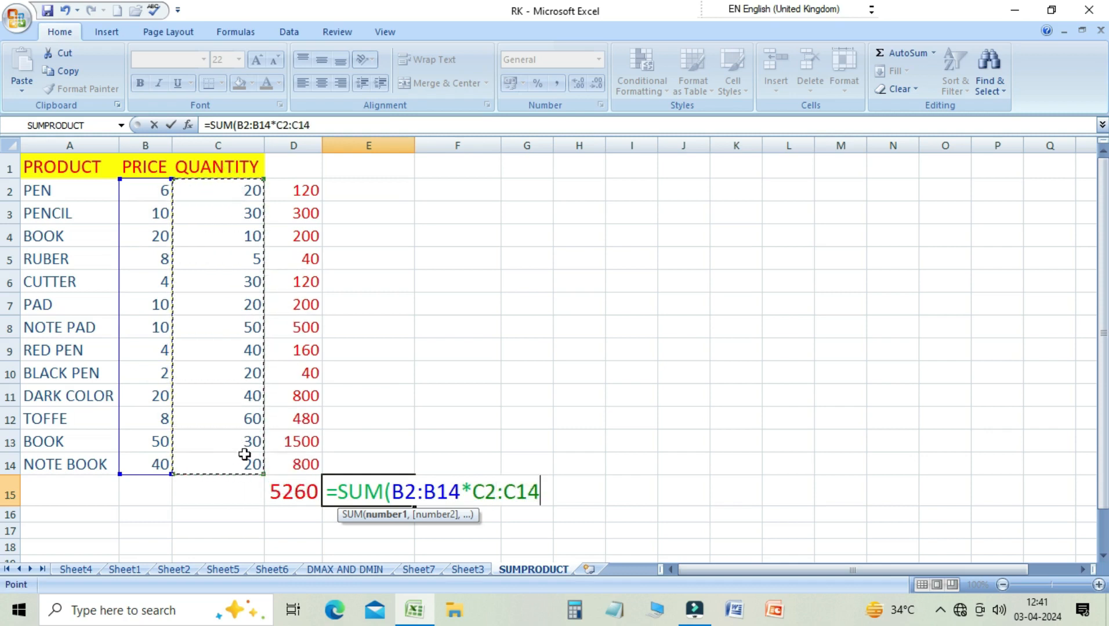
text())
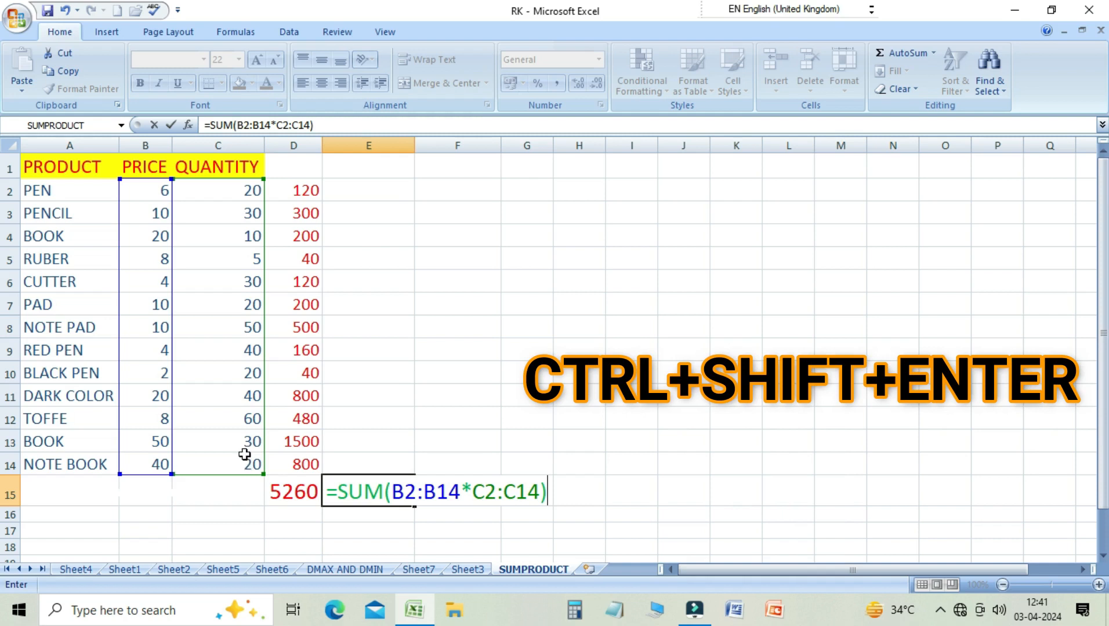
key(ctrl+shift+Return)
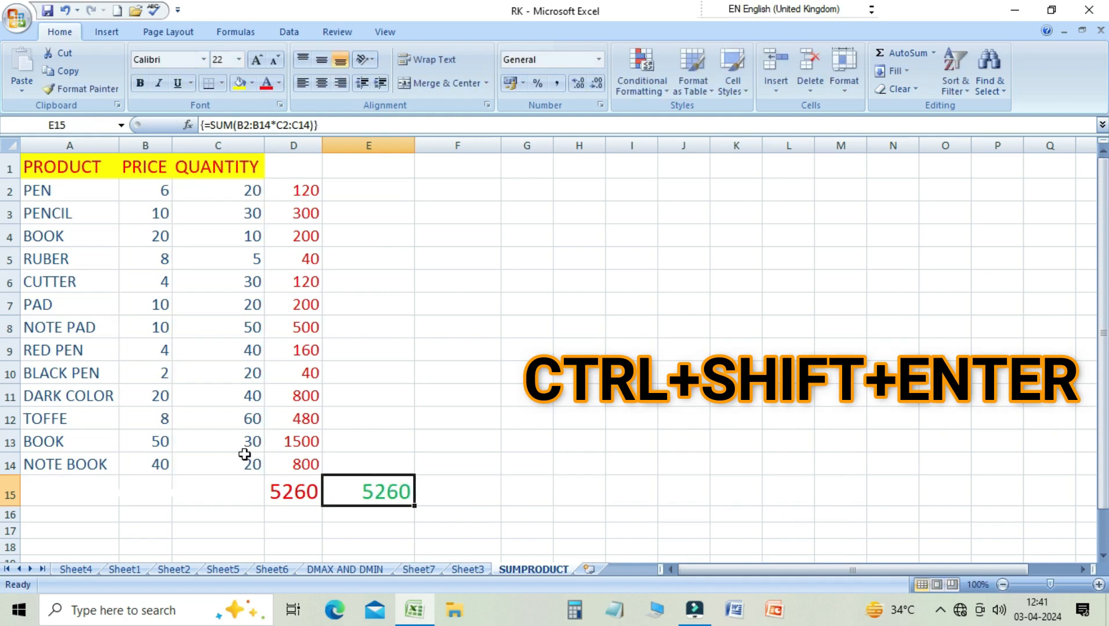
Inspect the formula in E15, including its enclosing braces, and recommit it as an array formula.
scroll(244, 454, down, 1)
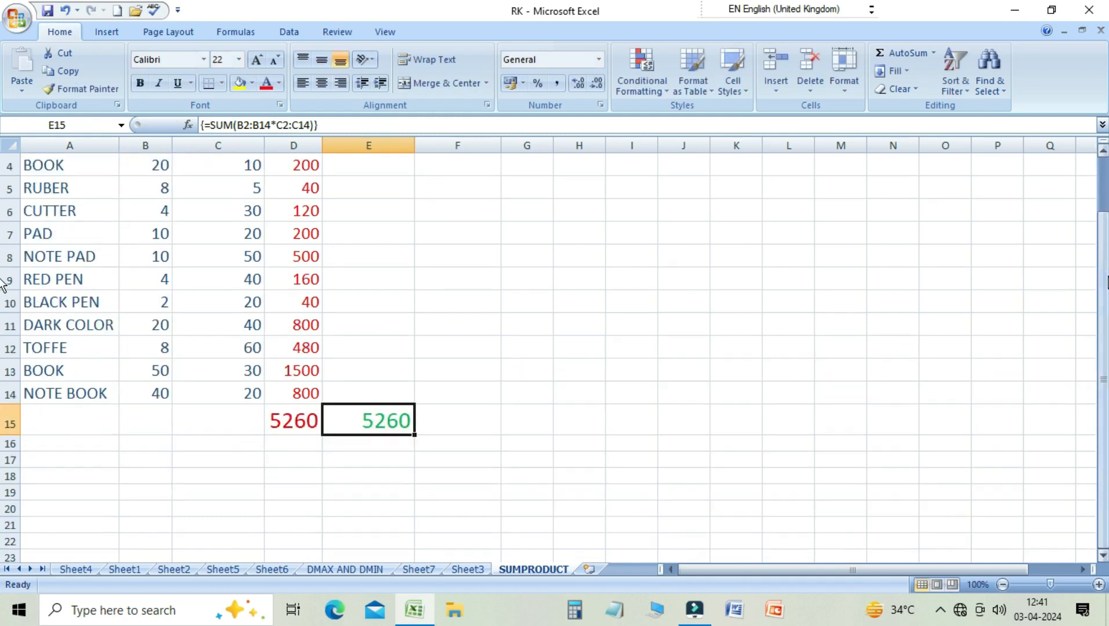
drag(1105, 327, 1106, 274)
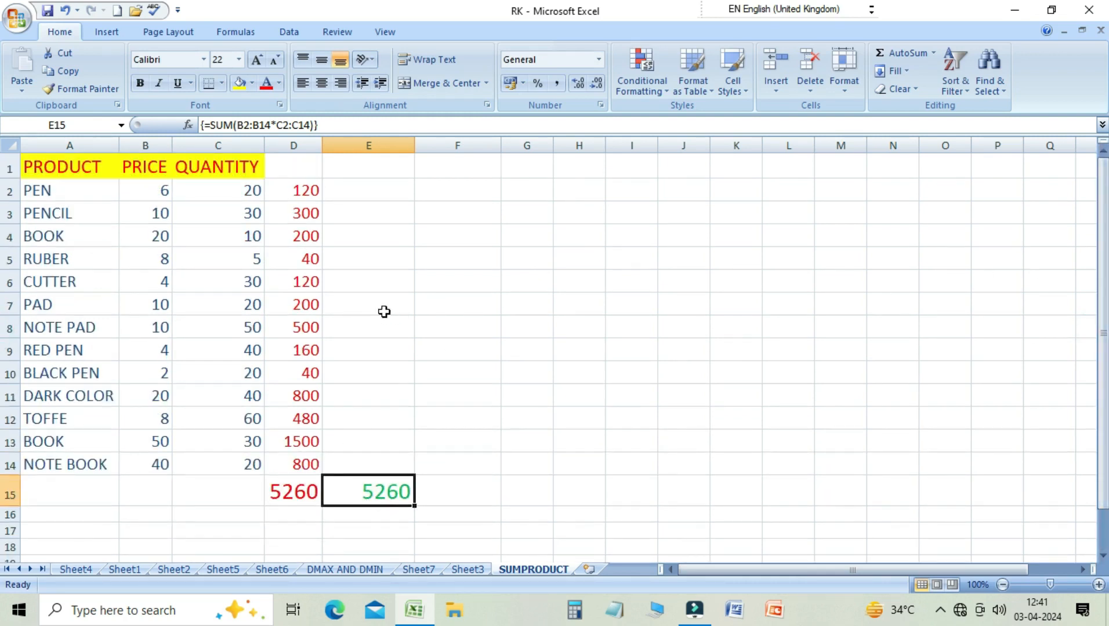
click(325, 126)
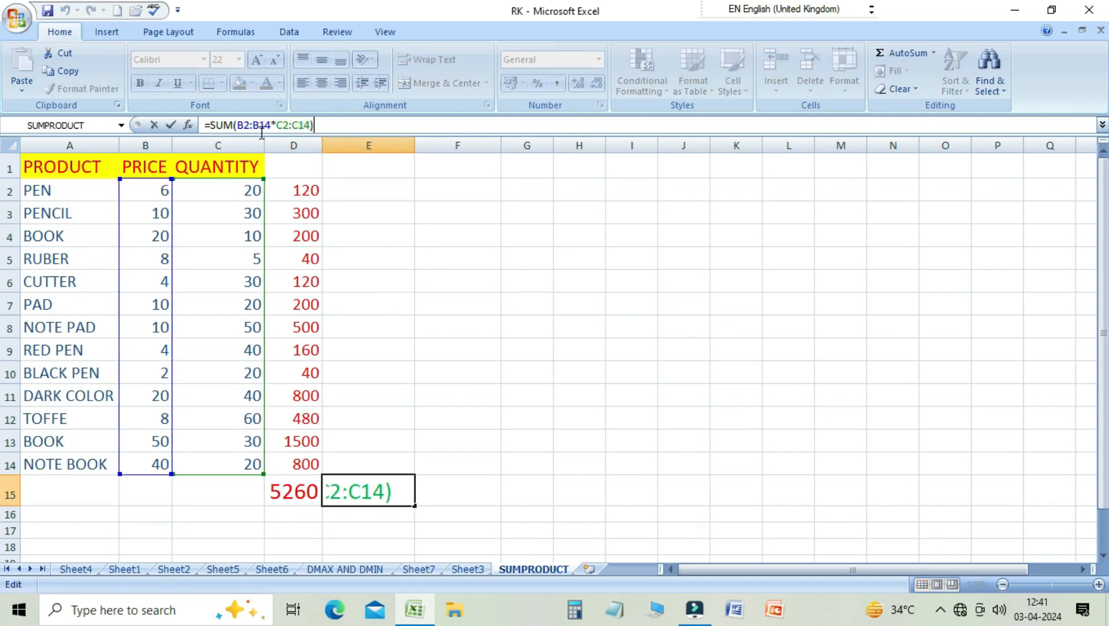
key(ctrl+shift+Return)
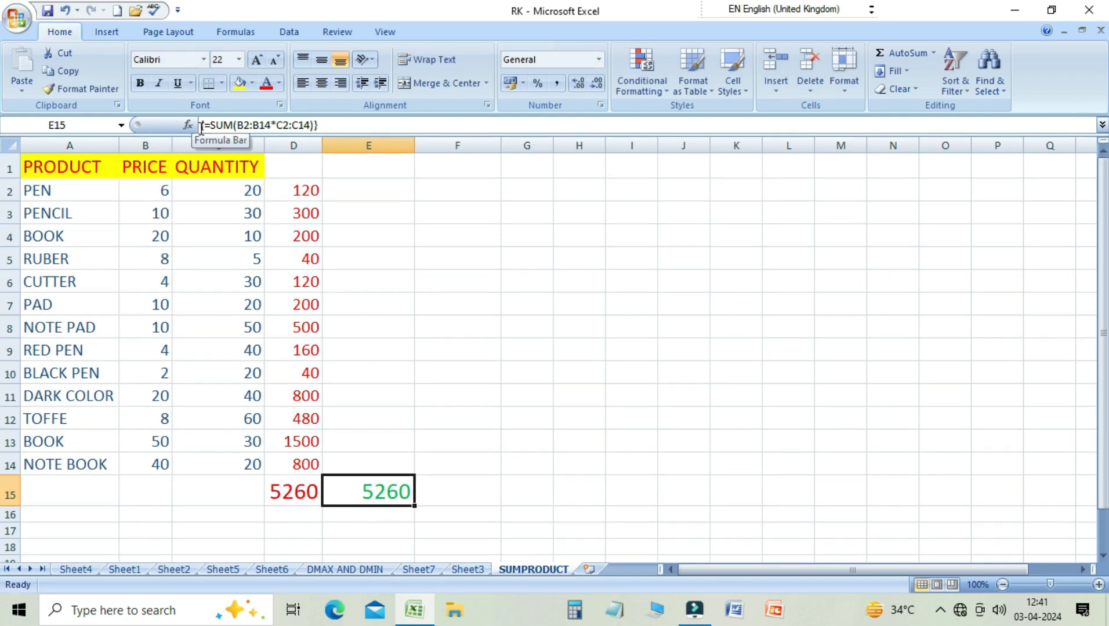
click(201, 127)
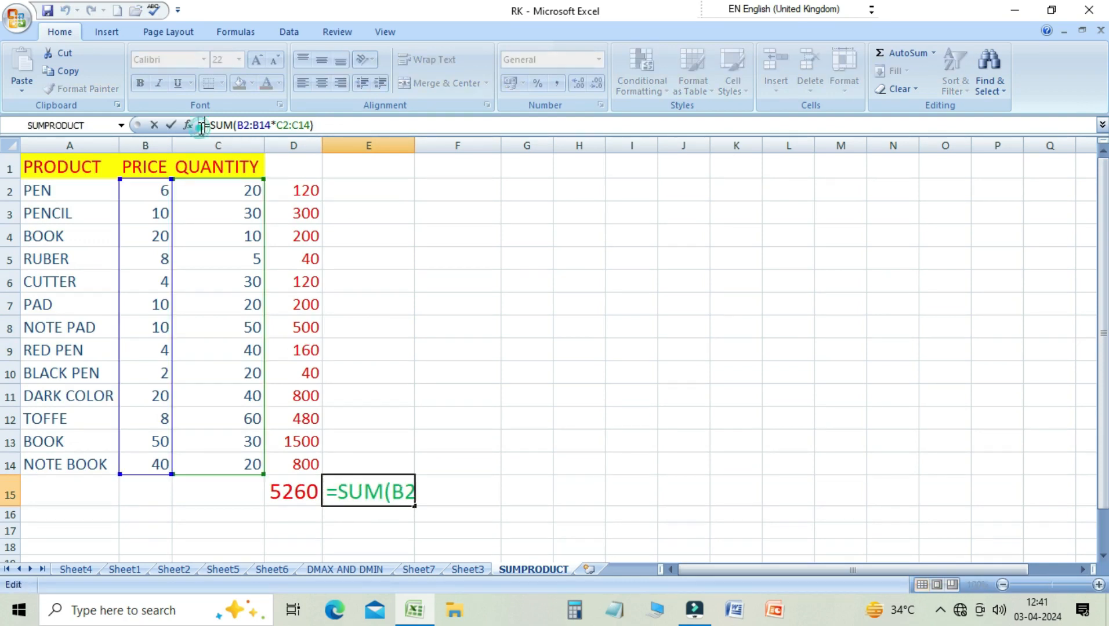
click(317, 124)
key(ctrl+shift+Return)
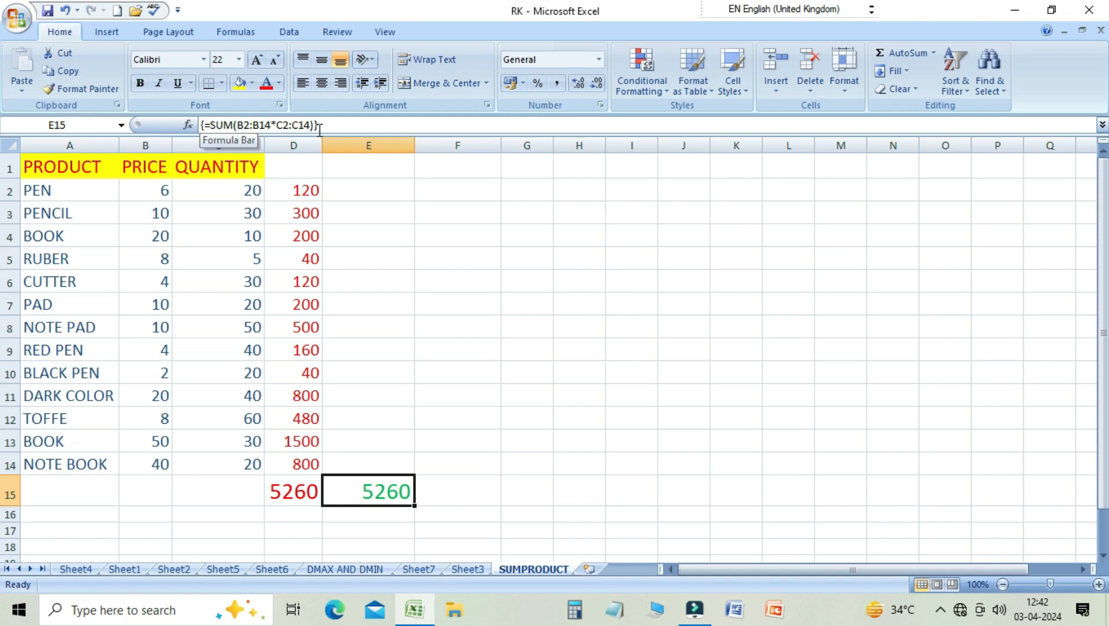
Enter =SUM(B2:B14*C2:C14) in F15 as an ordinary, non-array formula.
key(Right)
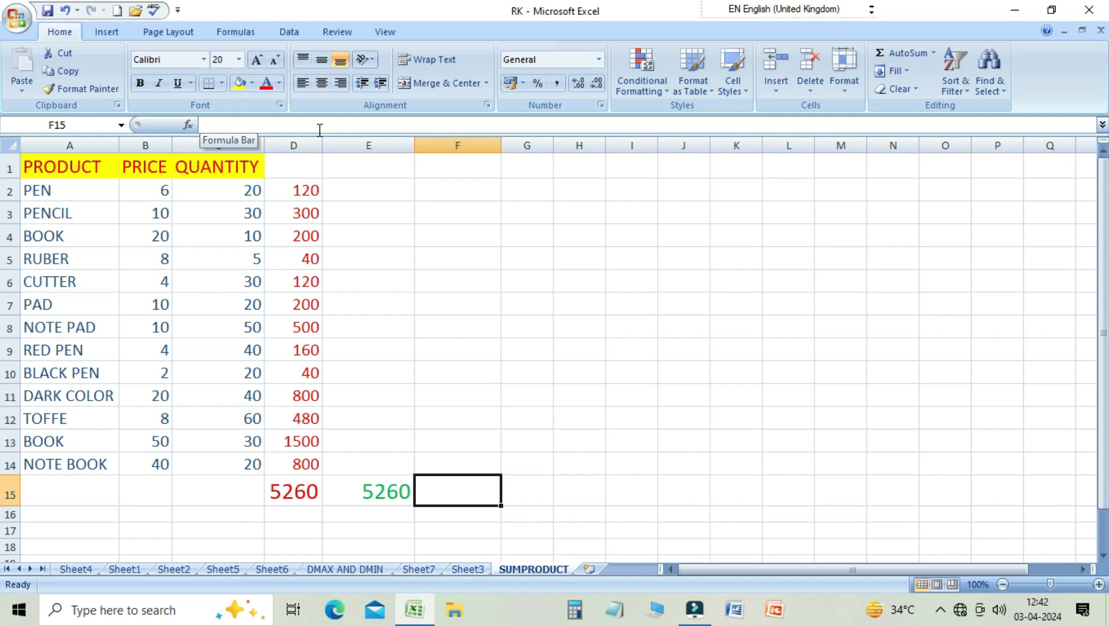
text(=)
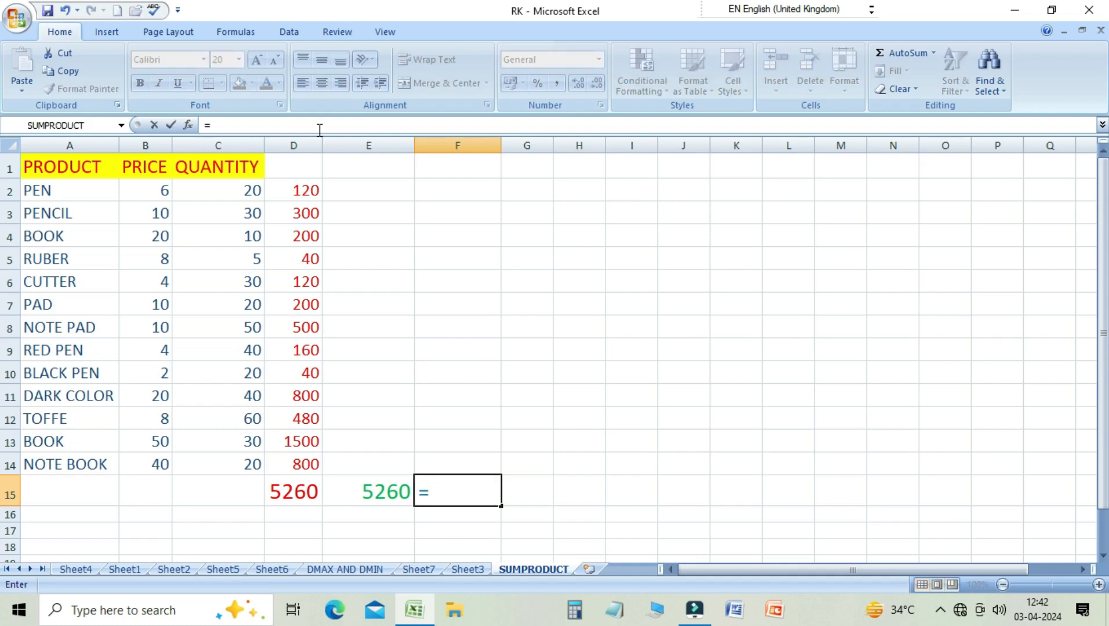
text(SUM)
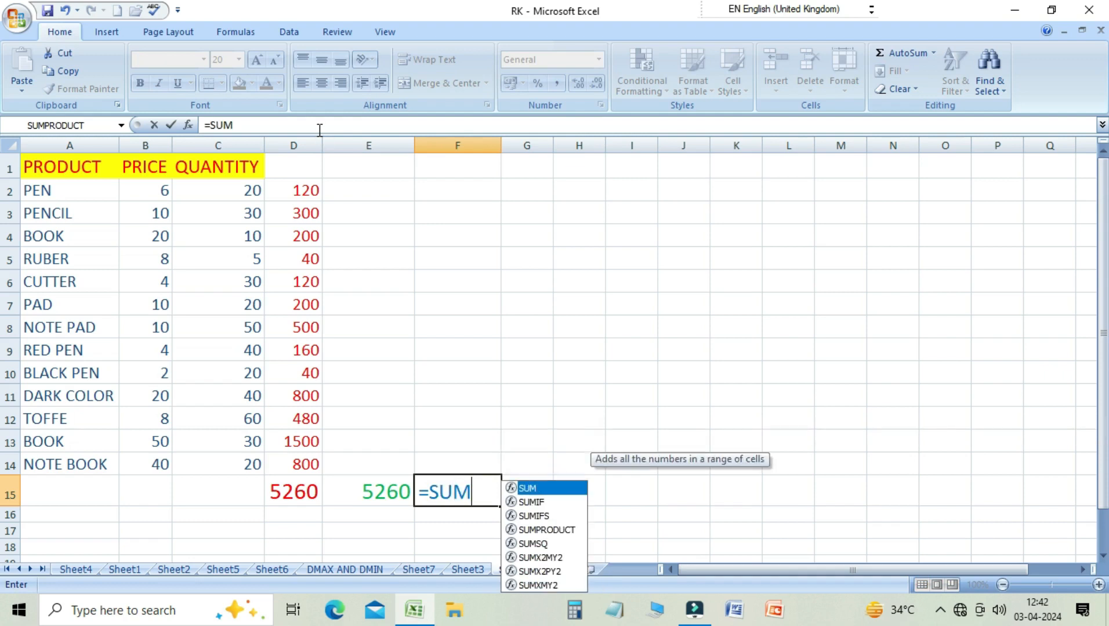
text(()
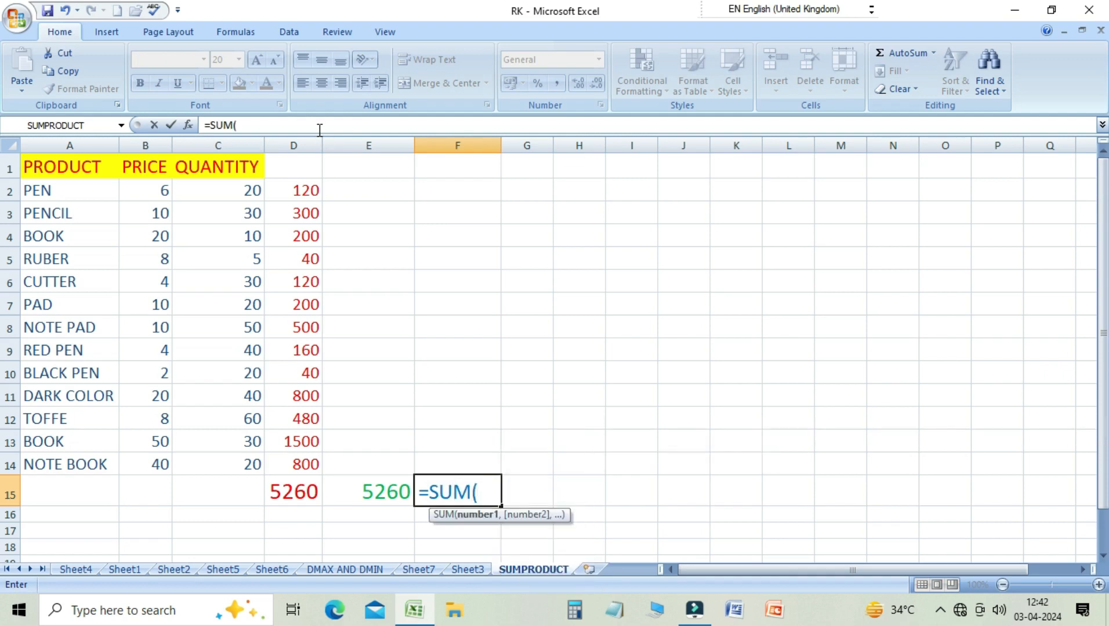
drag(144, 188, 146, 462)
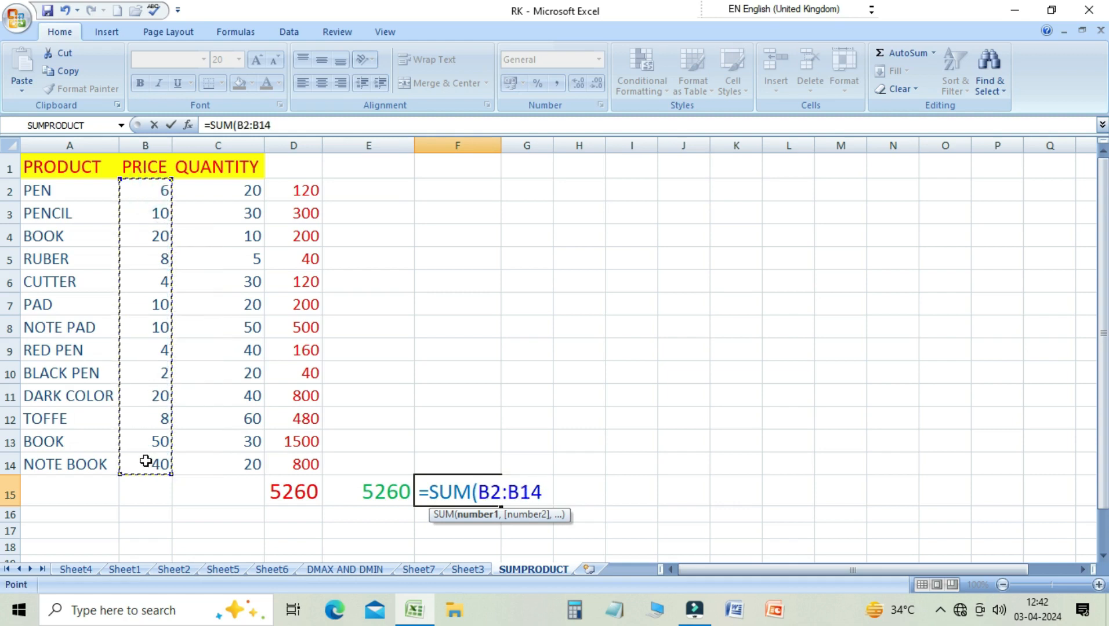
text(*)
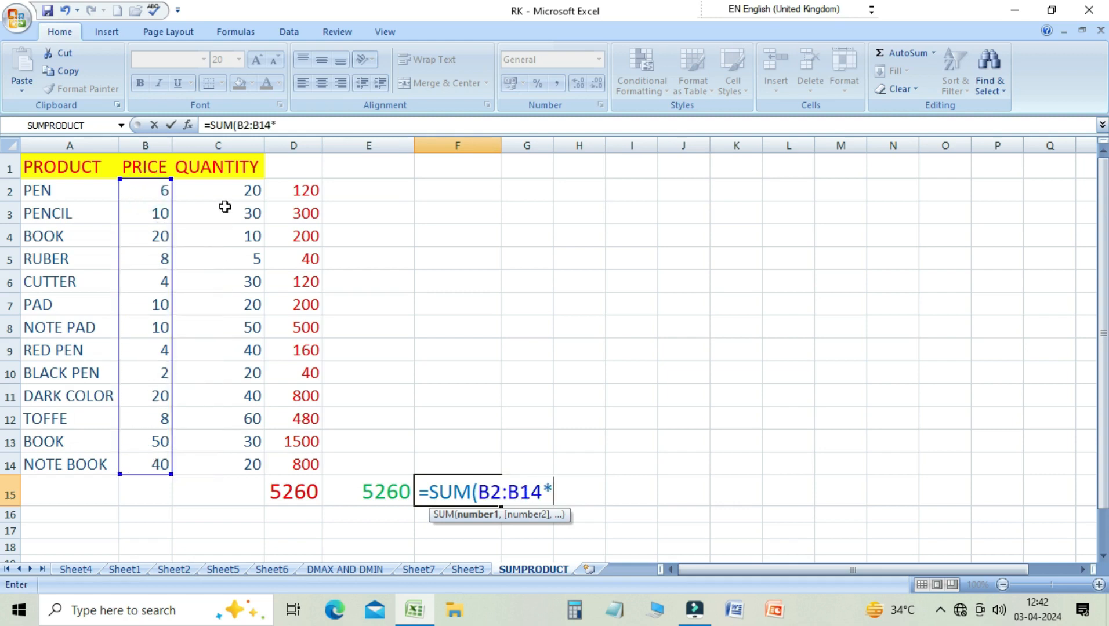
drag(224, 195, 235, 460)
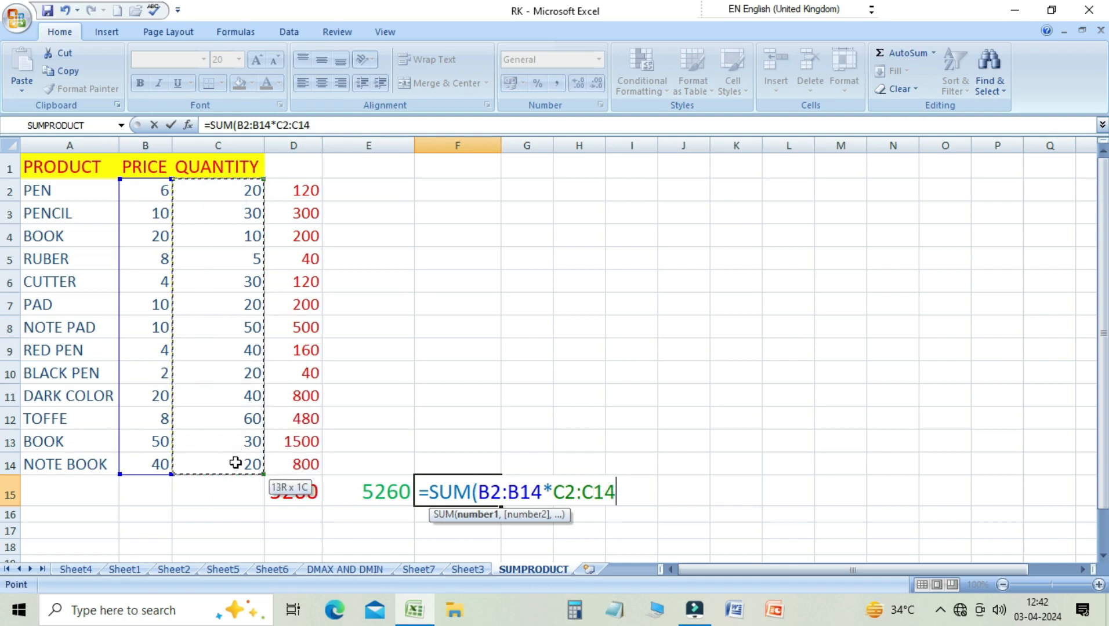
text())
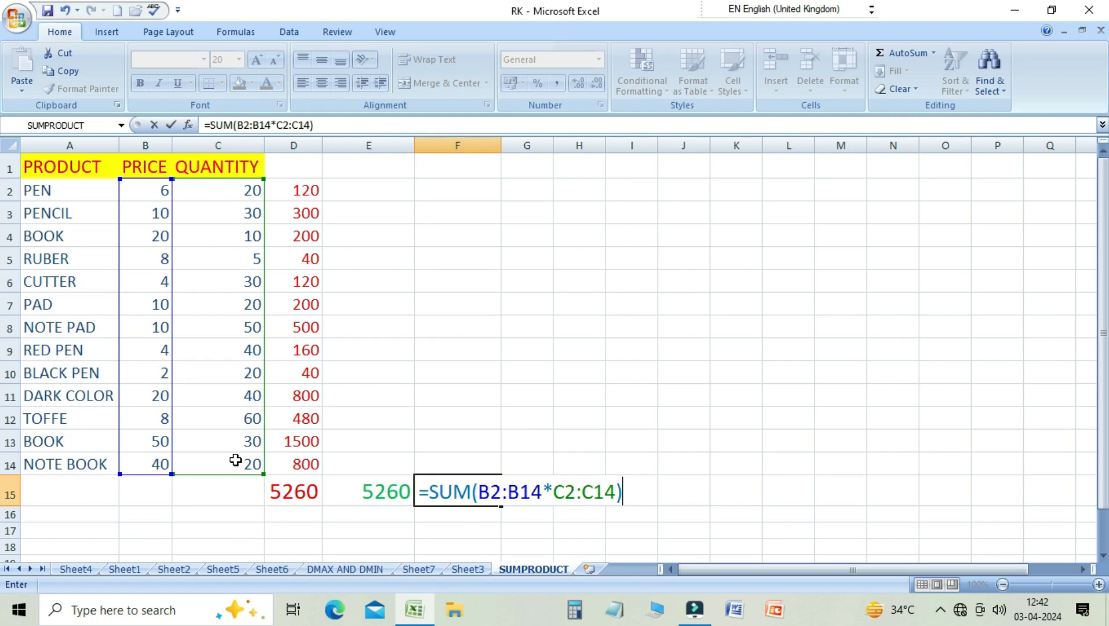
key(Return)
Reopen the SUM formula in F15 and recommit it as an array formula.
key(Up)
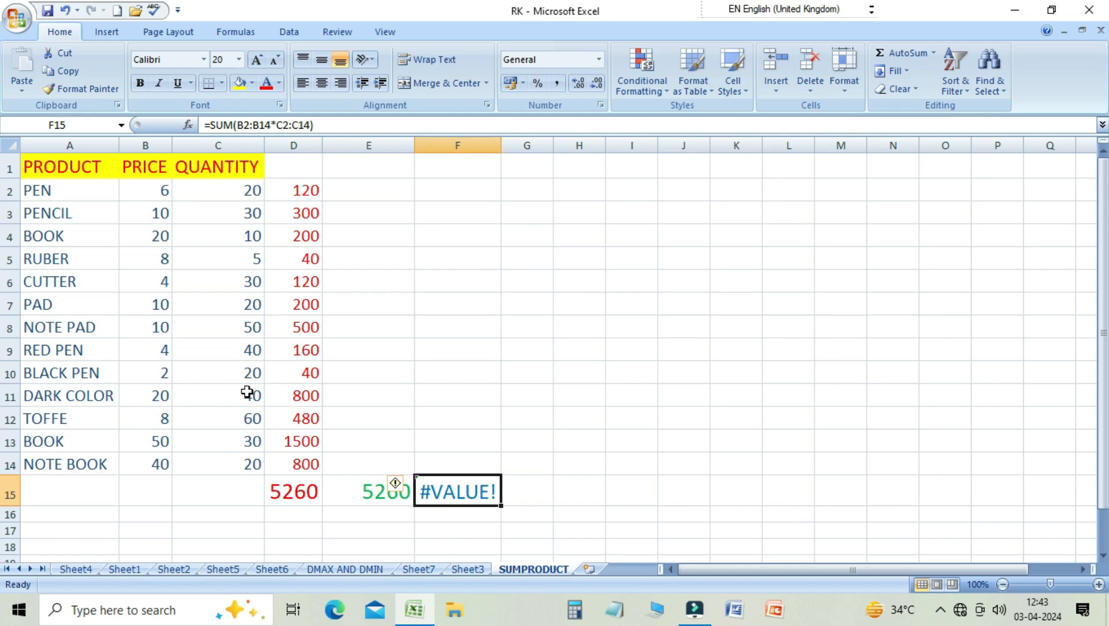
key(F2)
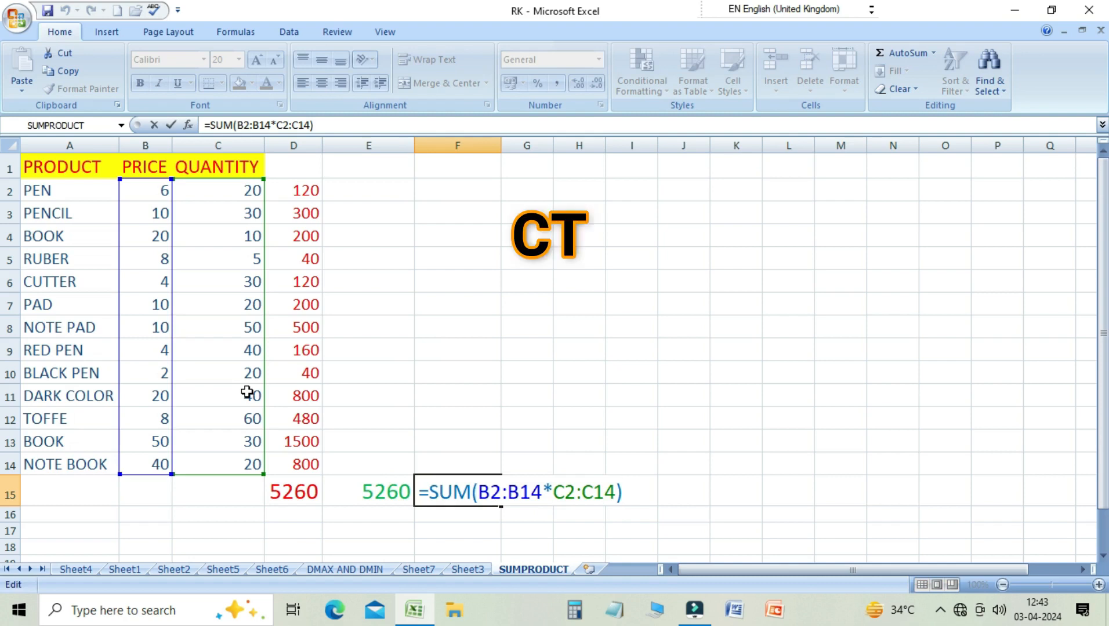
key(ctrl+shift+Return)
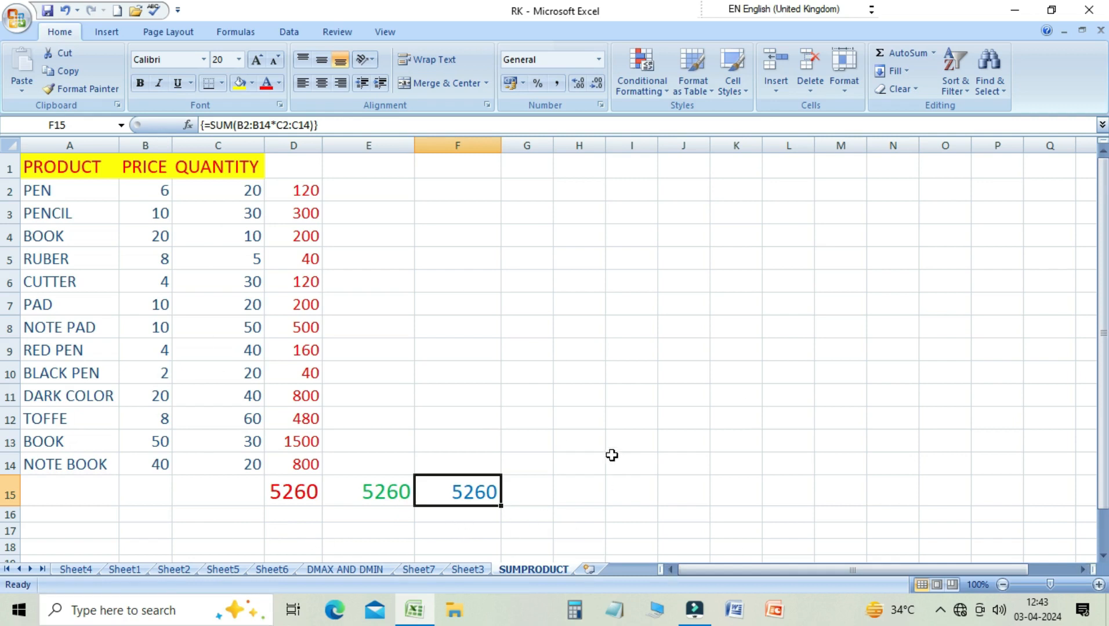
Clear the row product amounts from D2:D14.
click(298, 192)
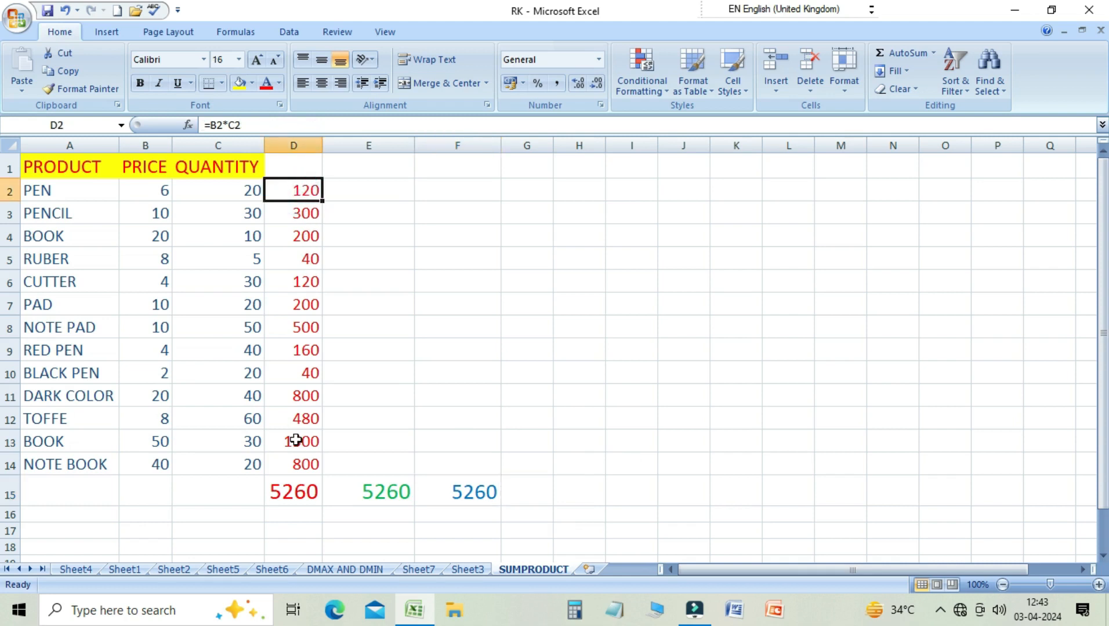
drag(288, 192, 295, 462)
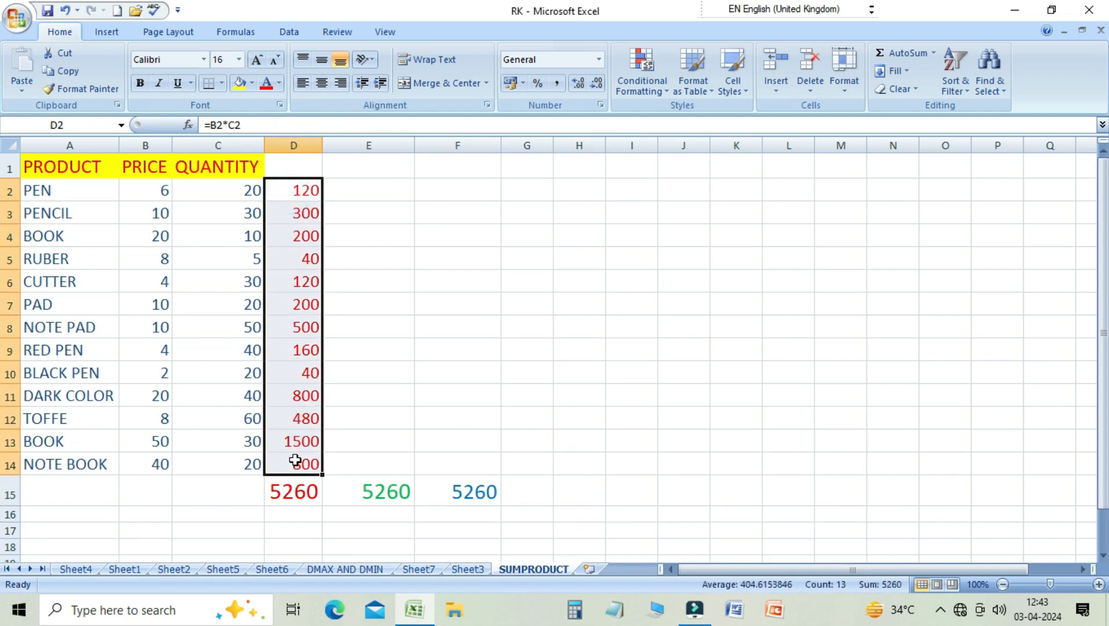
key(Delete)
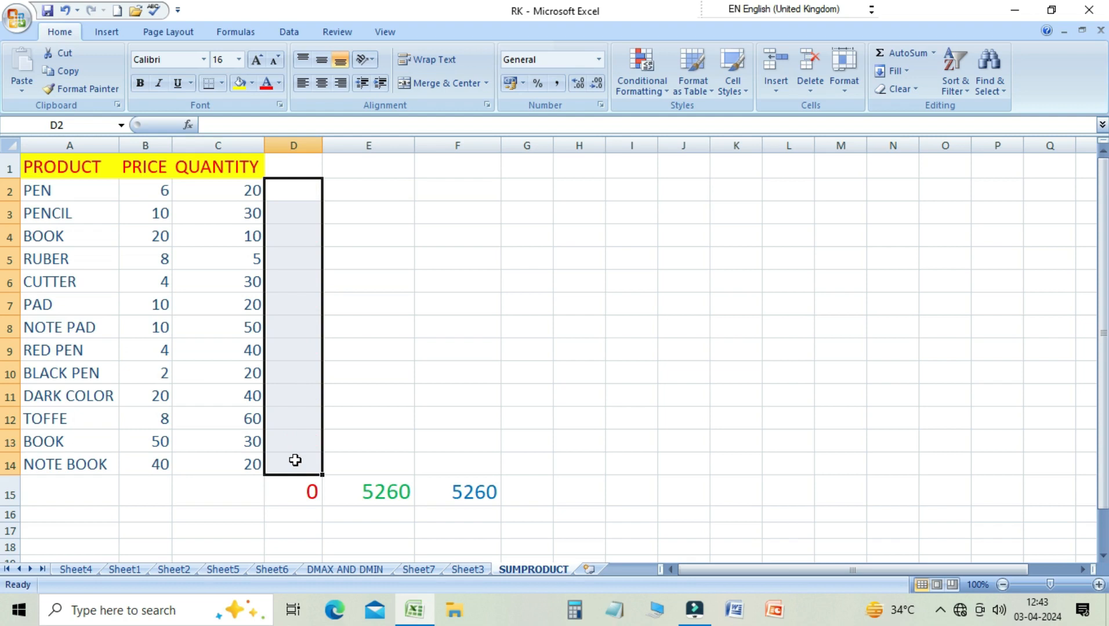
Try the single-row formula =B2*C2 in D2 and clear the cell again.
click(291, 199)
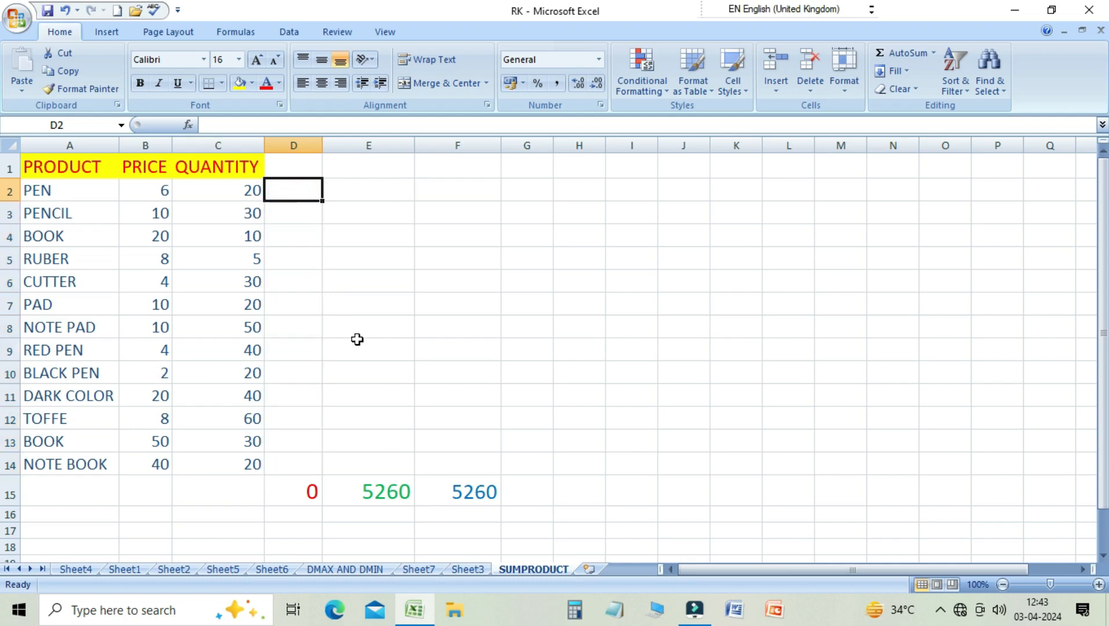
text(=)
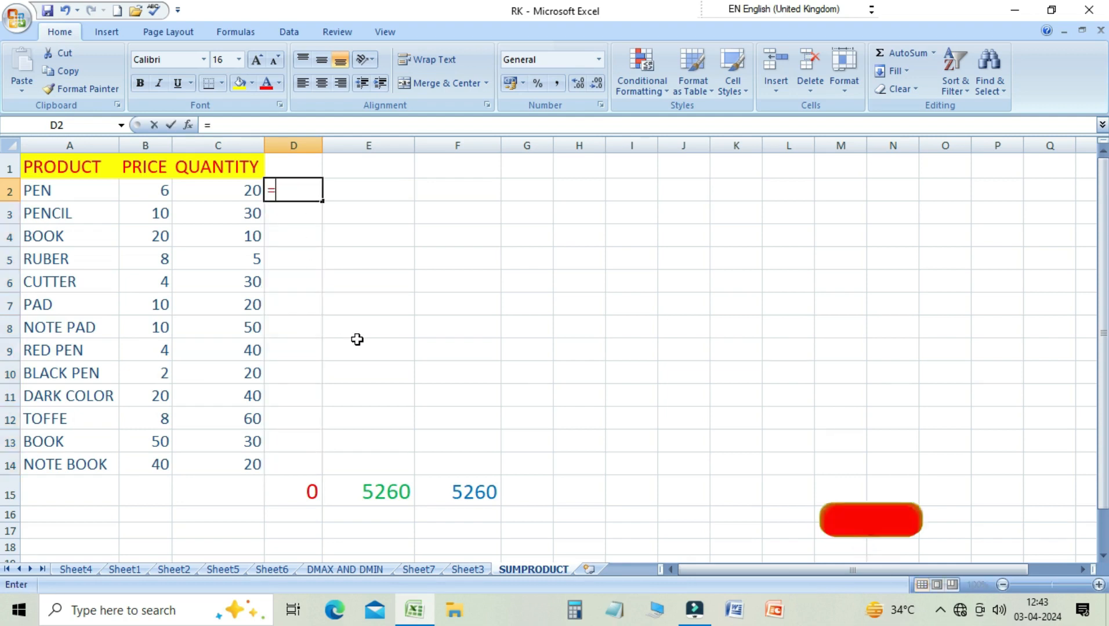
click(161, 197)
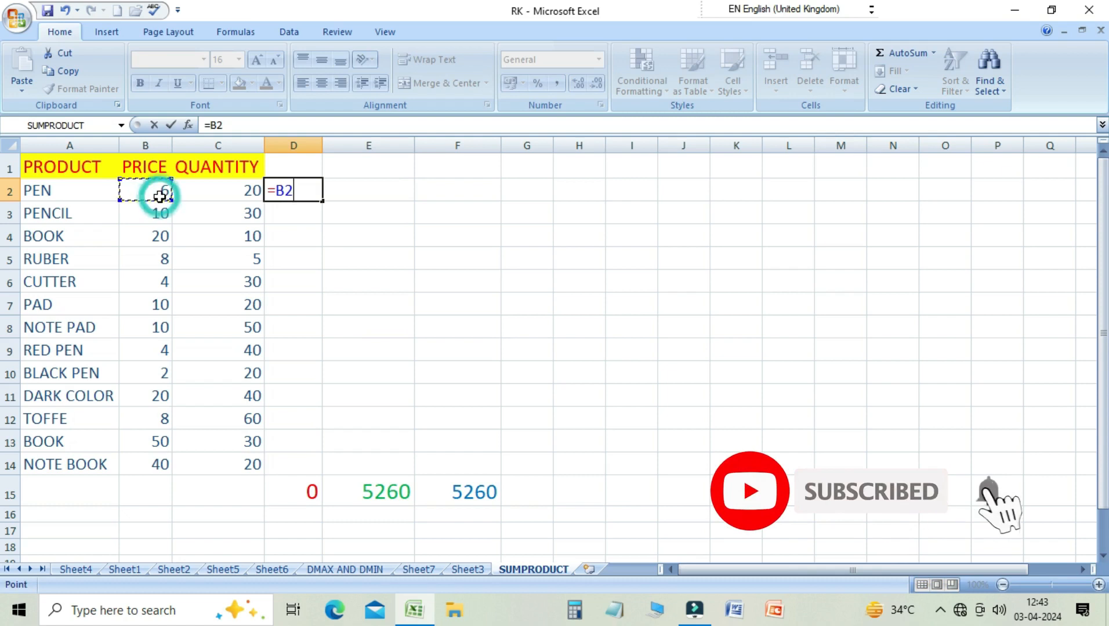
text(*)
click(210, 191)
key(Return)
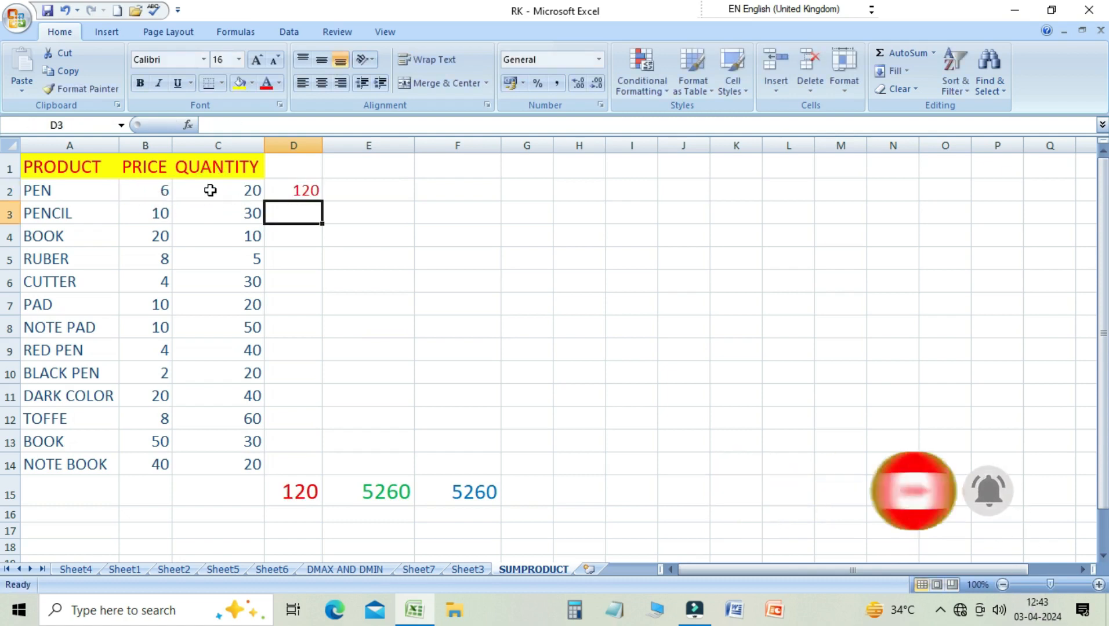
key(Up)
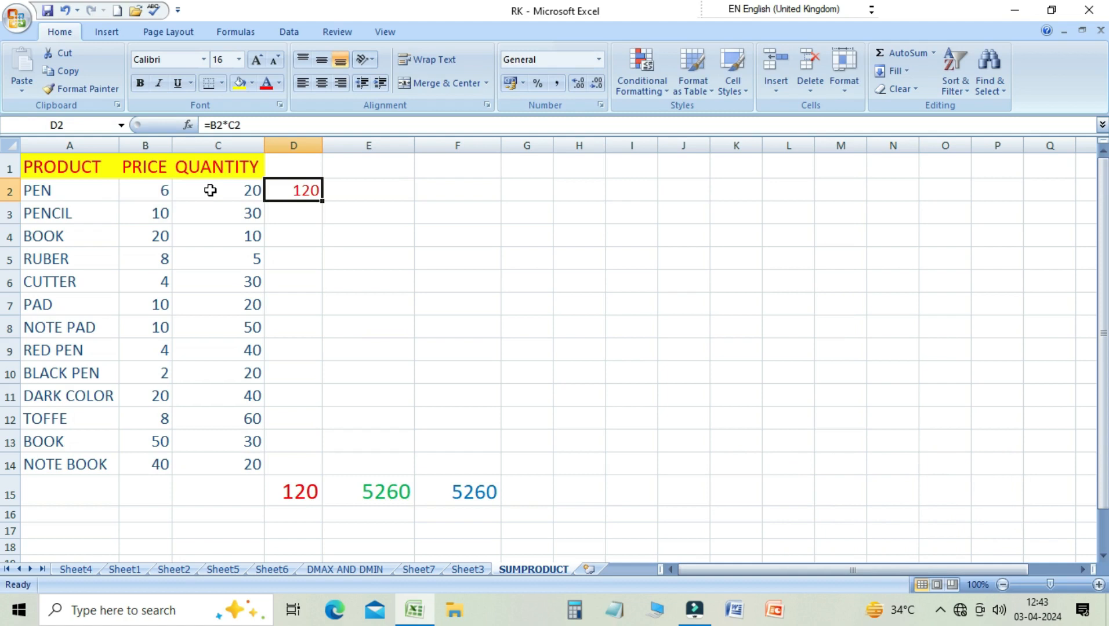
key(Delete)
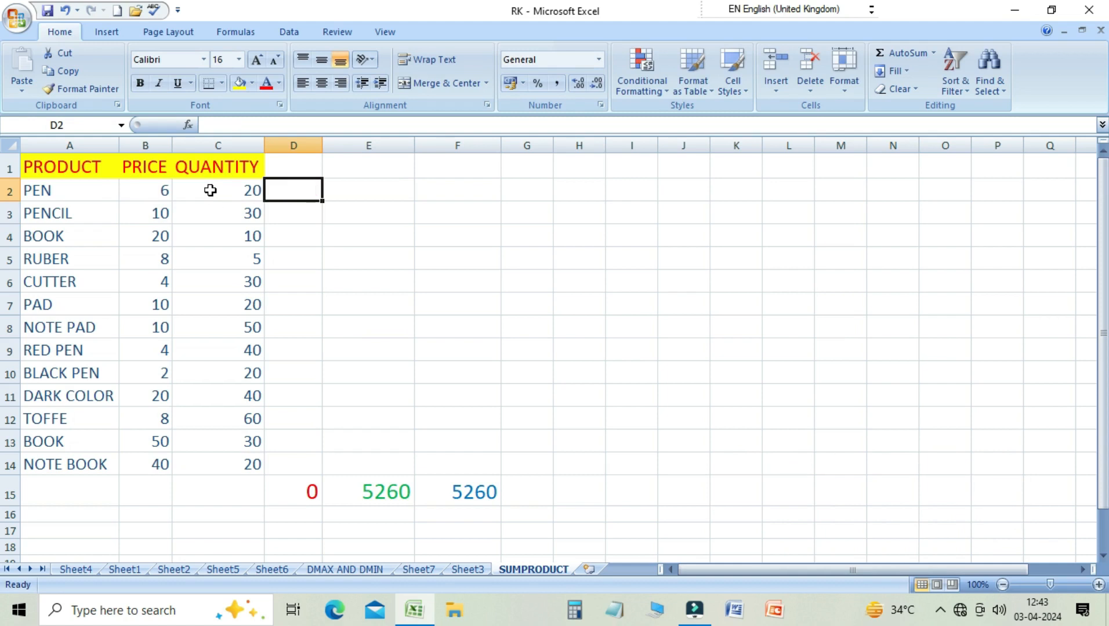
Select D2:D14 and begin a formula for the whole range with =SUM(B2:B14*C2:C14, leaving it open for editing.
key(shift+Down)
key(shift+Down)
key(shift+Down)
key(shift+Down)
key(shift+Down)
key(shift+Down)
key(shift+Down)
key(shift+Down)
key(shift+Down)
key(shift+Down)
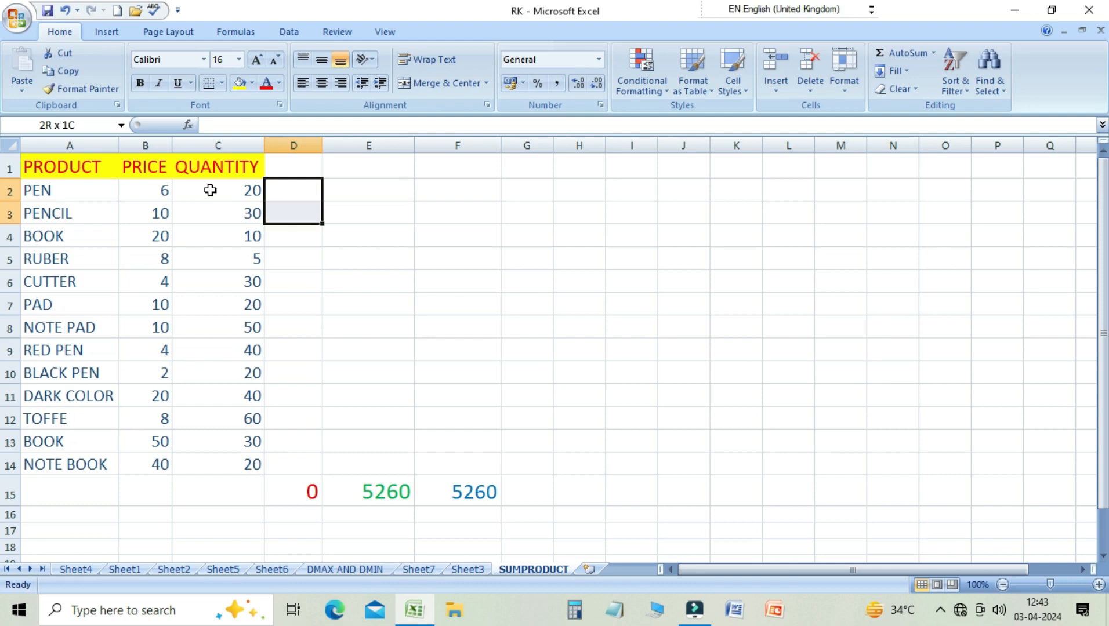
key(shift+Down)
key(shift+Down)
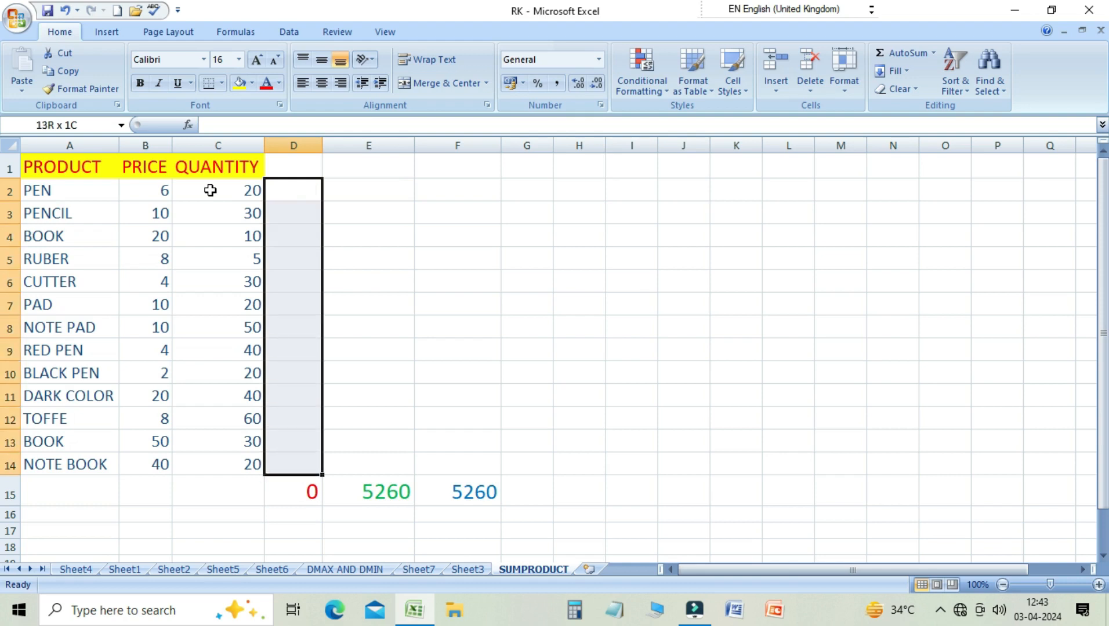
text(=)
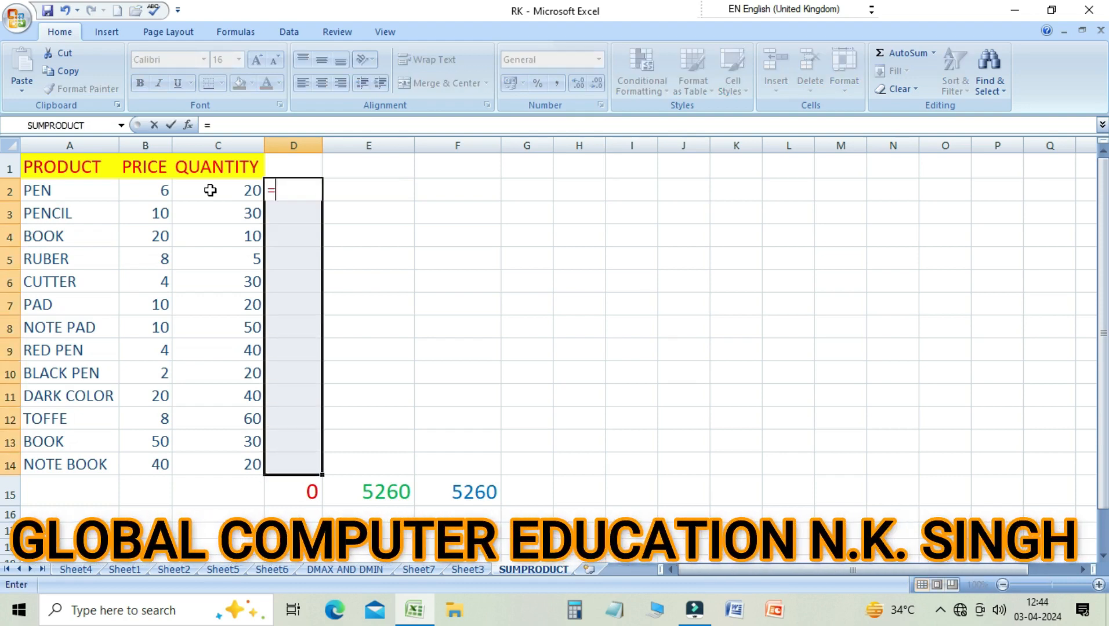
text(SUM)
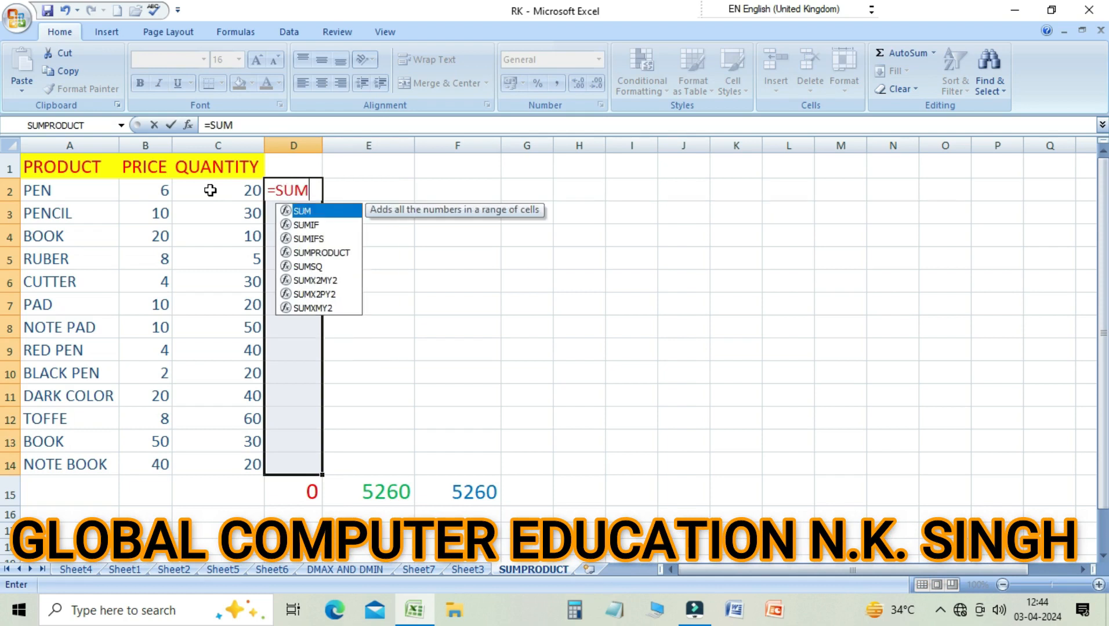
text(()
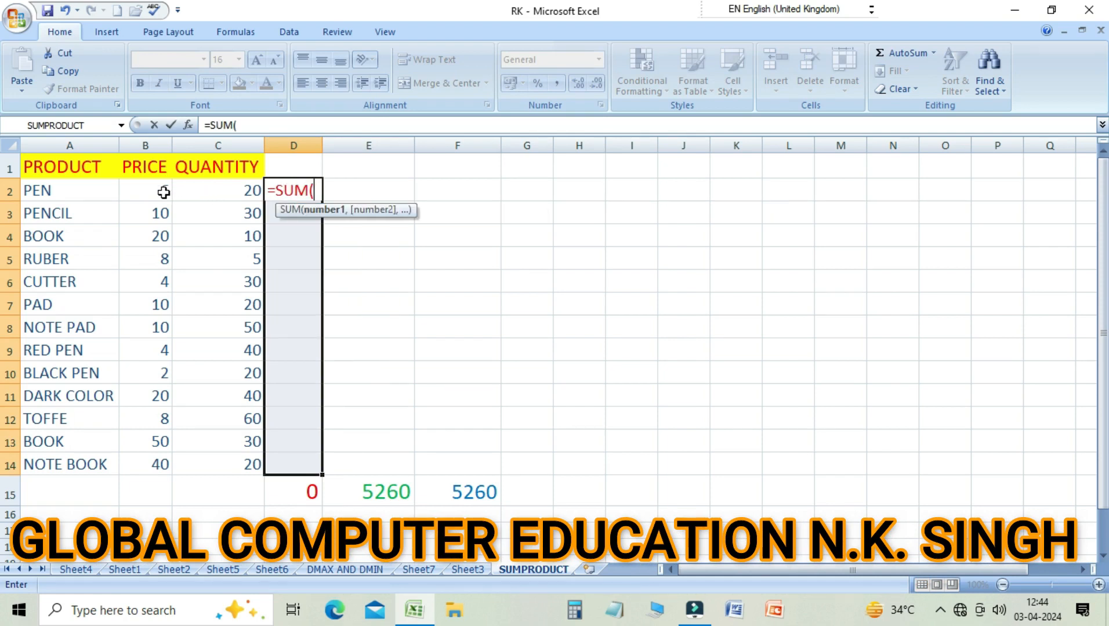
drag(163, 192, 156, 455)
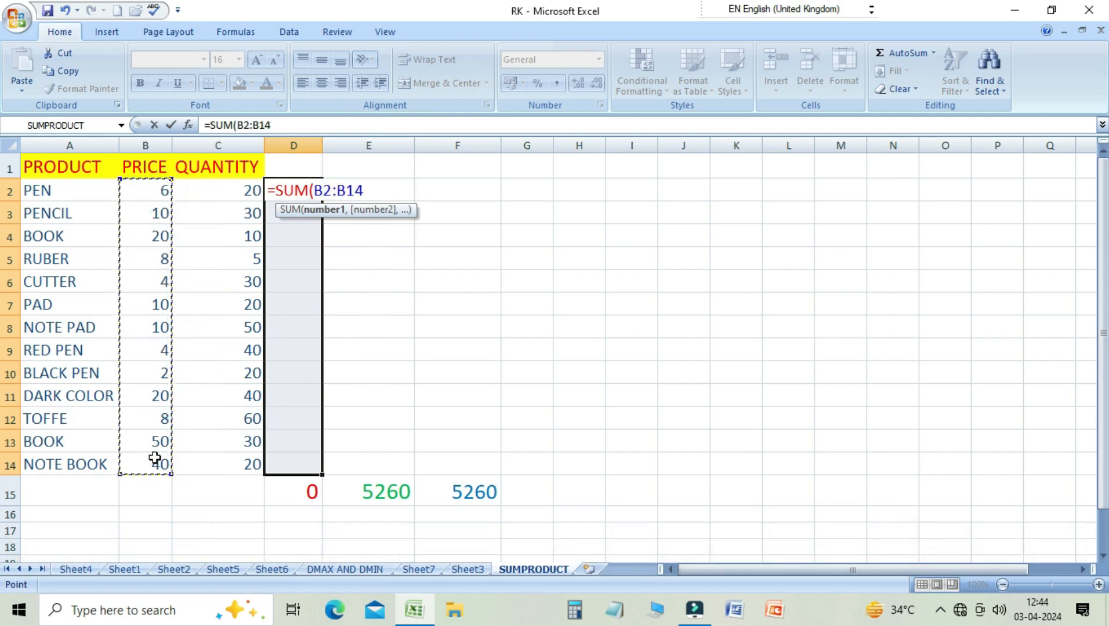
text(*)
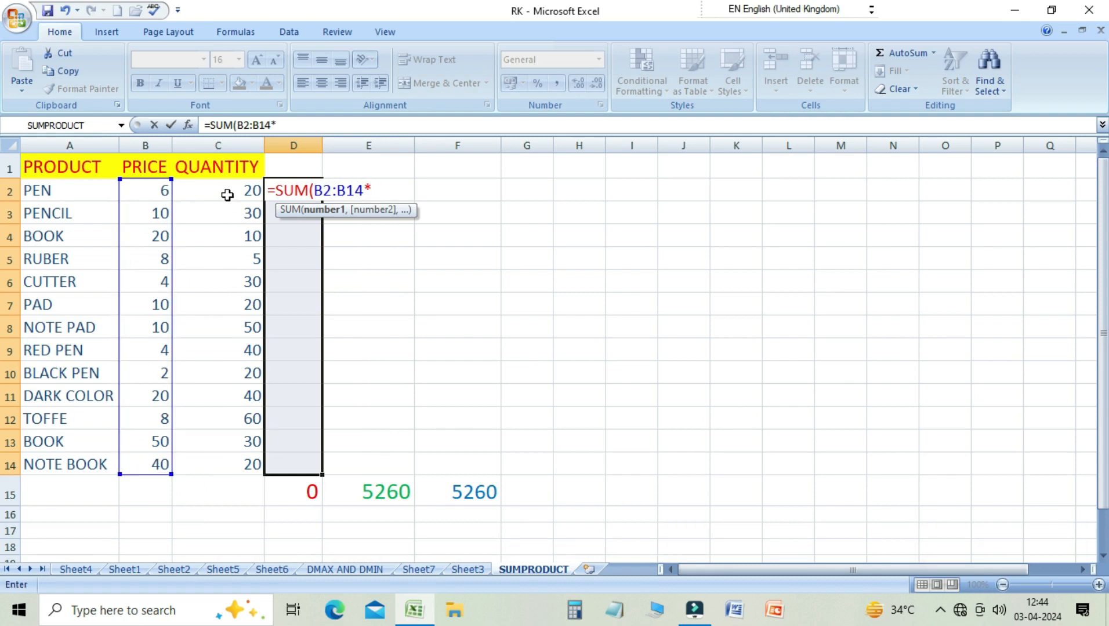
drag(227, 195, 255, 450)
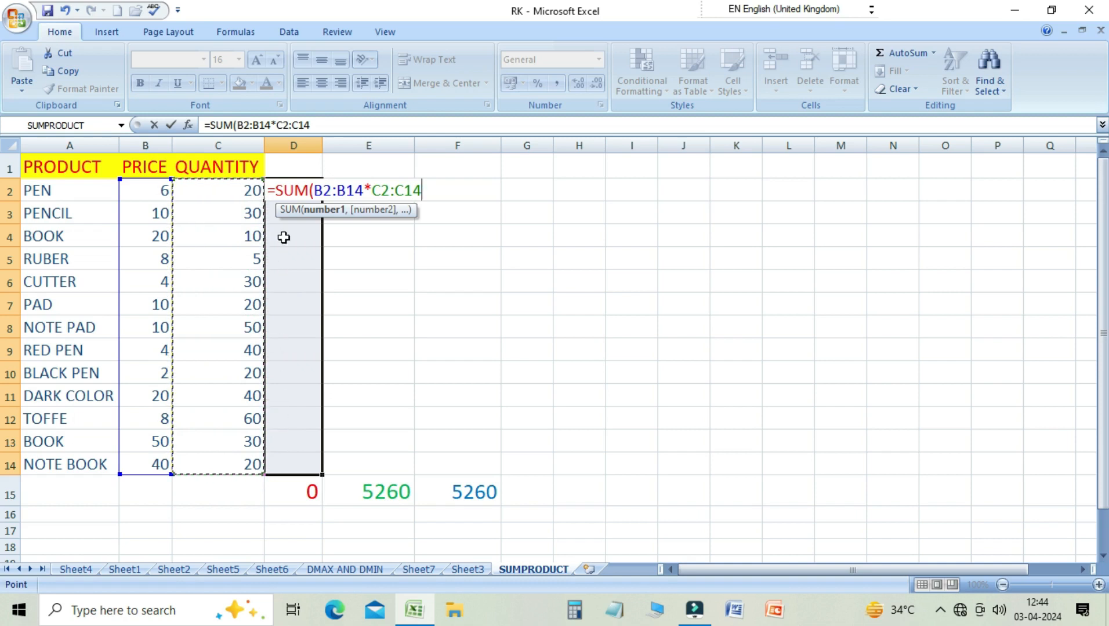
Remove SUM from the open formula, close the parenthesis, and commit =(B2:B14*C2:C14) as an array formula across D2:D14.
key(F2)
key(Delete)
key(Delete)
key(Delete)
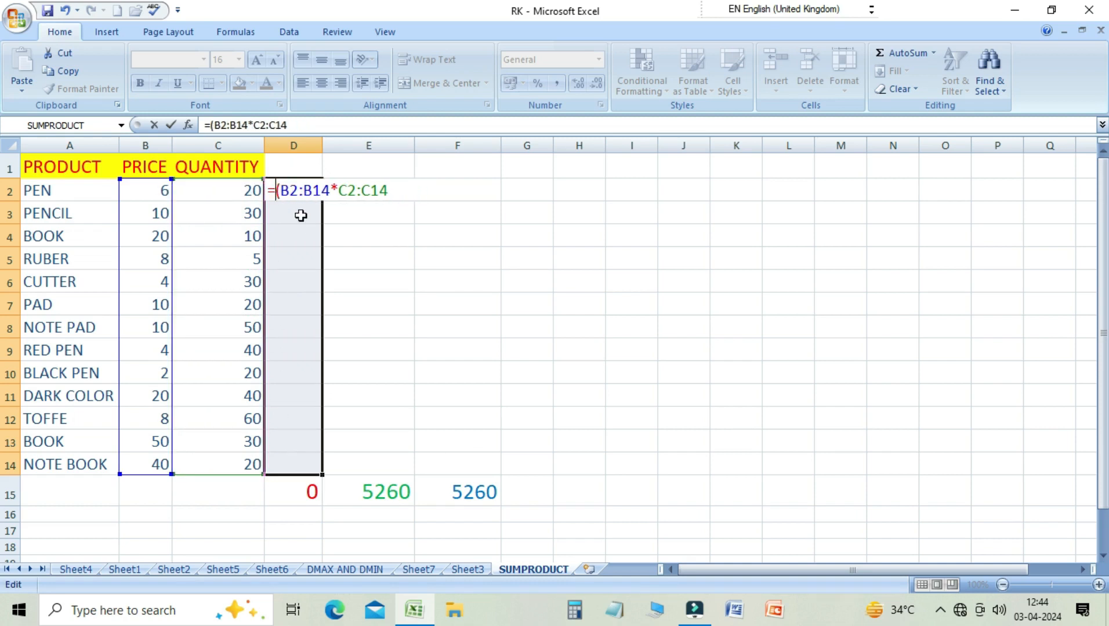
click(398, 194)
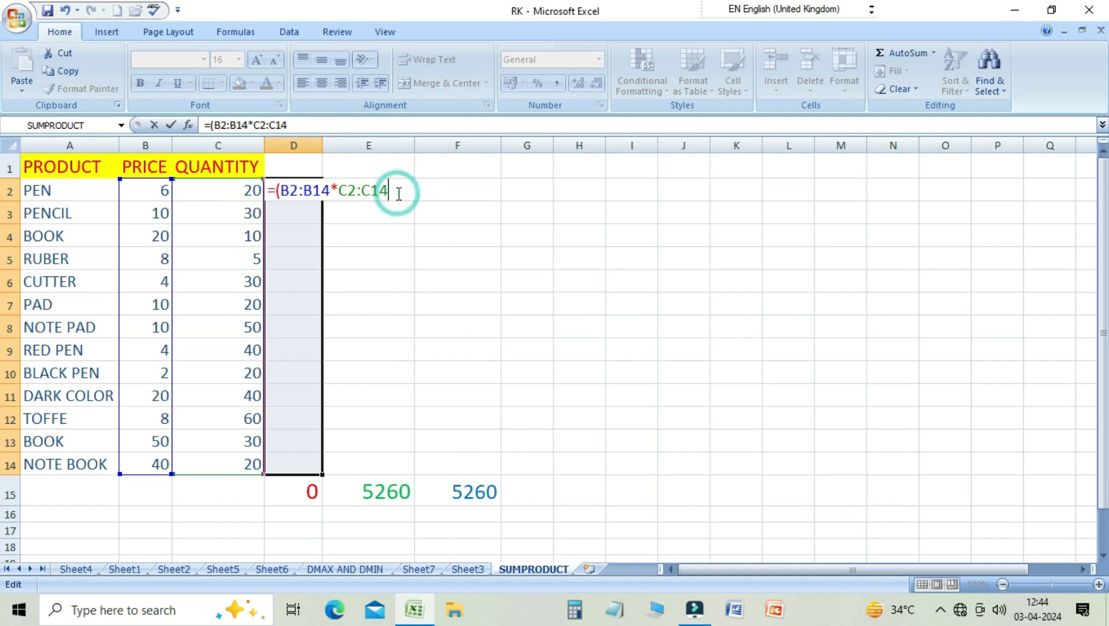
text())
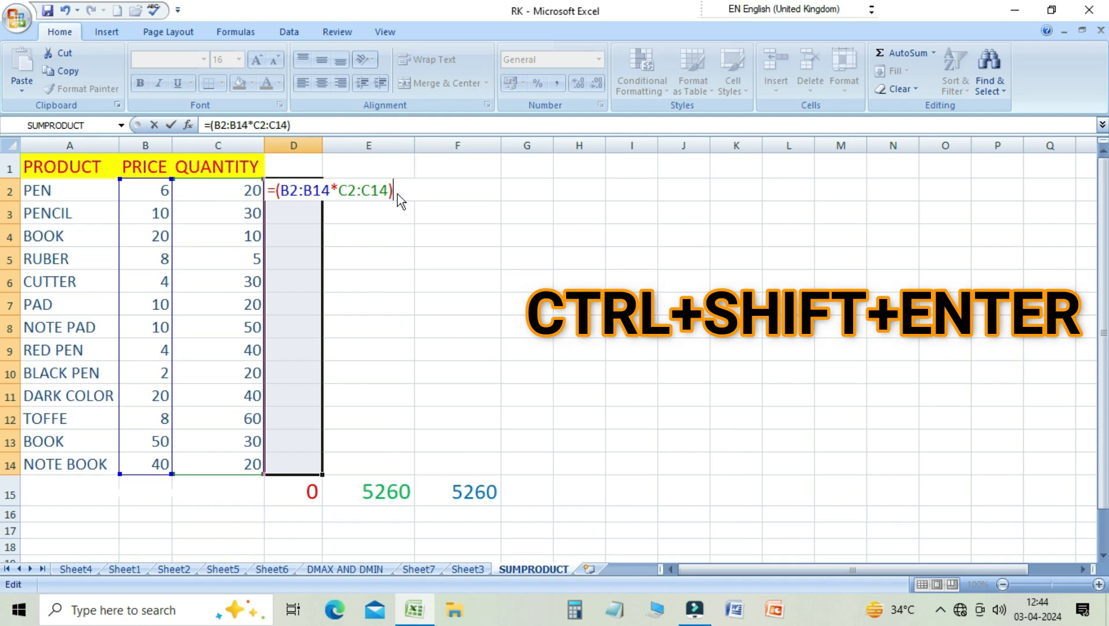
key(ctrl+shift+Return)
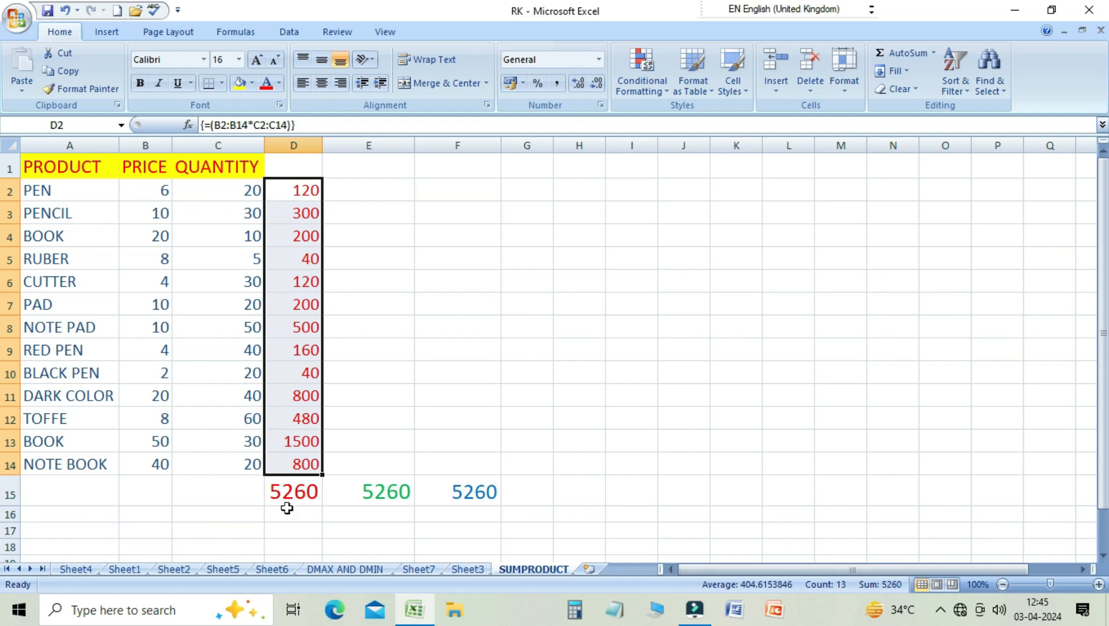
Inspect the total formula in D15.
click(286, 484)
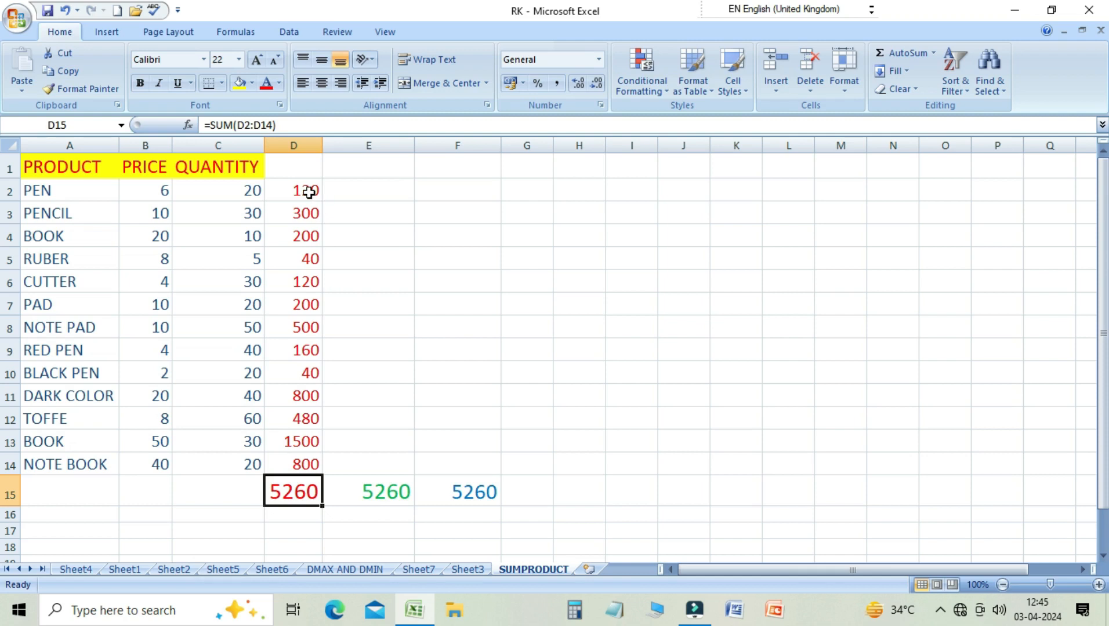